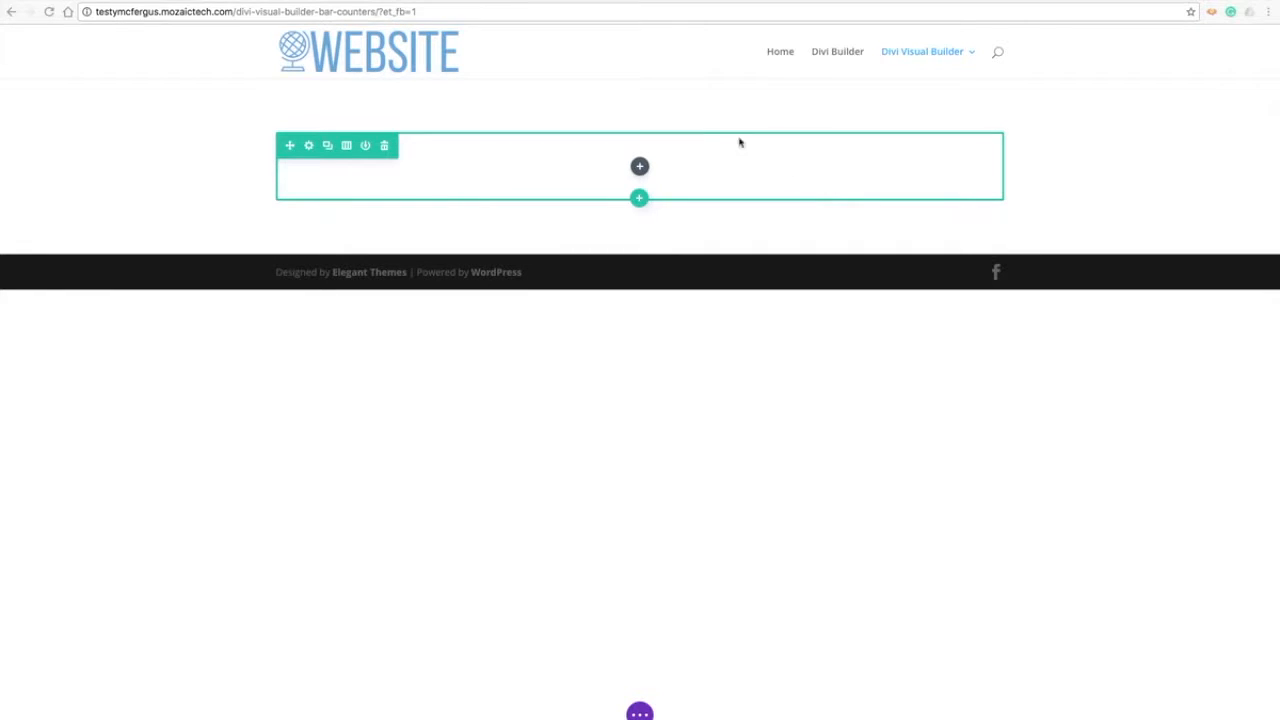
# Insert a Bar Counters module into the empty row and move its settings window clear of the page's edge
pyautogui.click(640, 167)
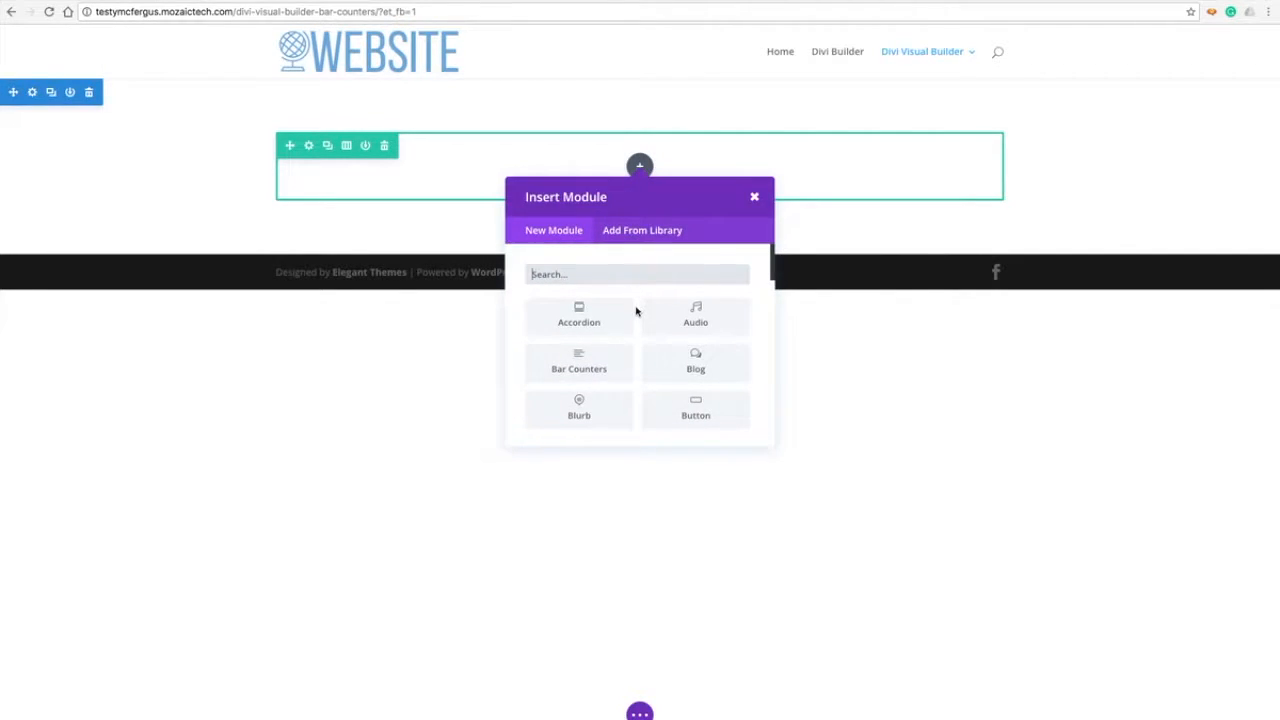
pyautogui.click(591, 366)
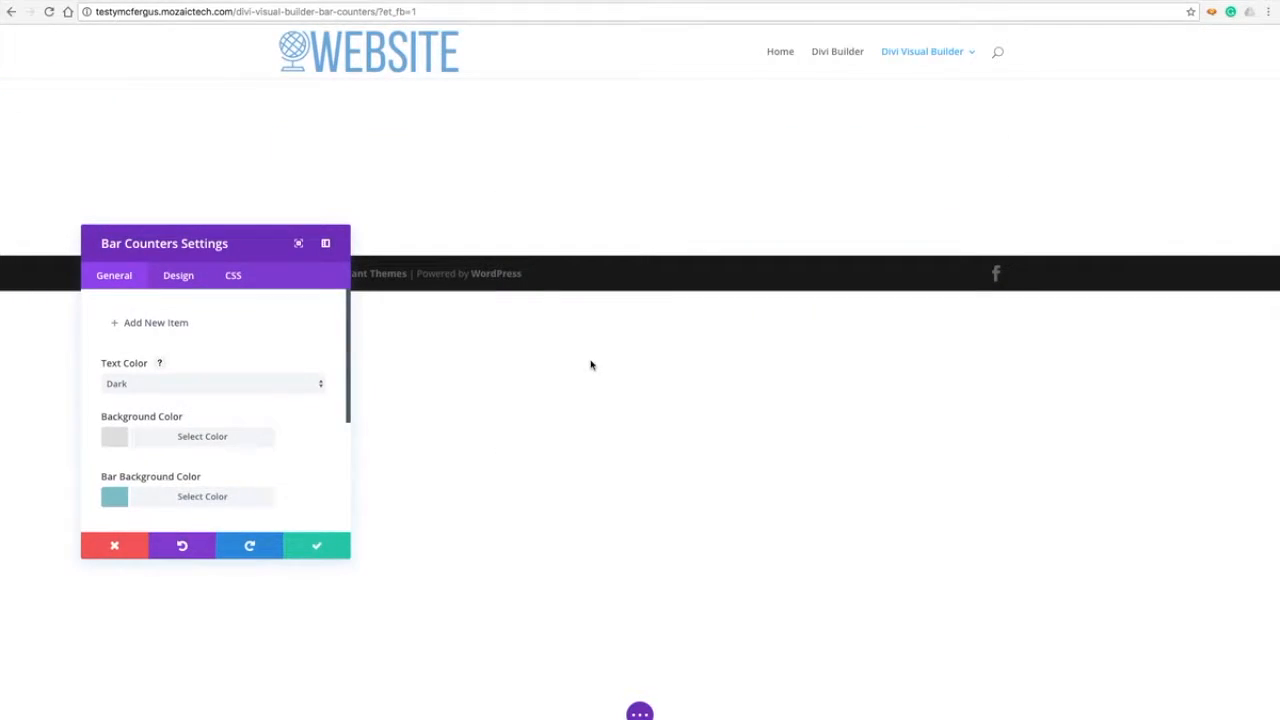
pyautogui.moveTo(246, 243); pyautogui.dragTo(382, 252)
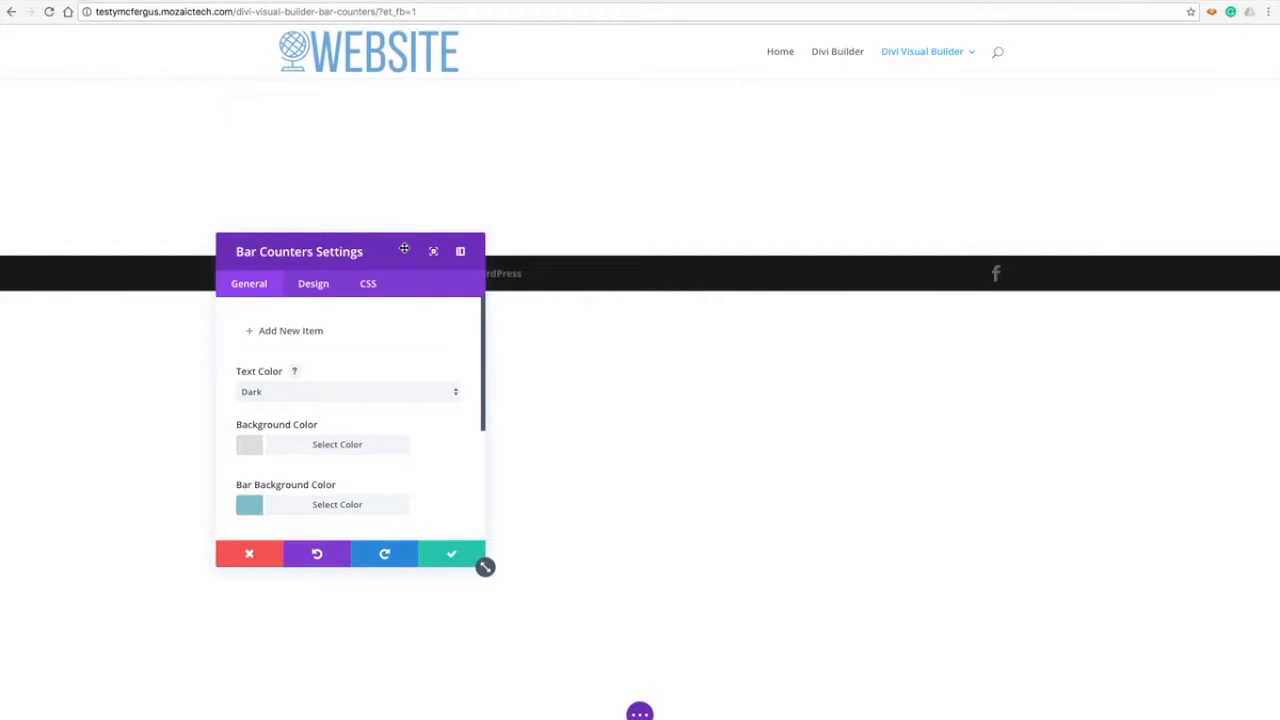
pyautogui.moveTo(405, 249); pyautogui.dragTo(430, 241)
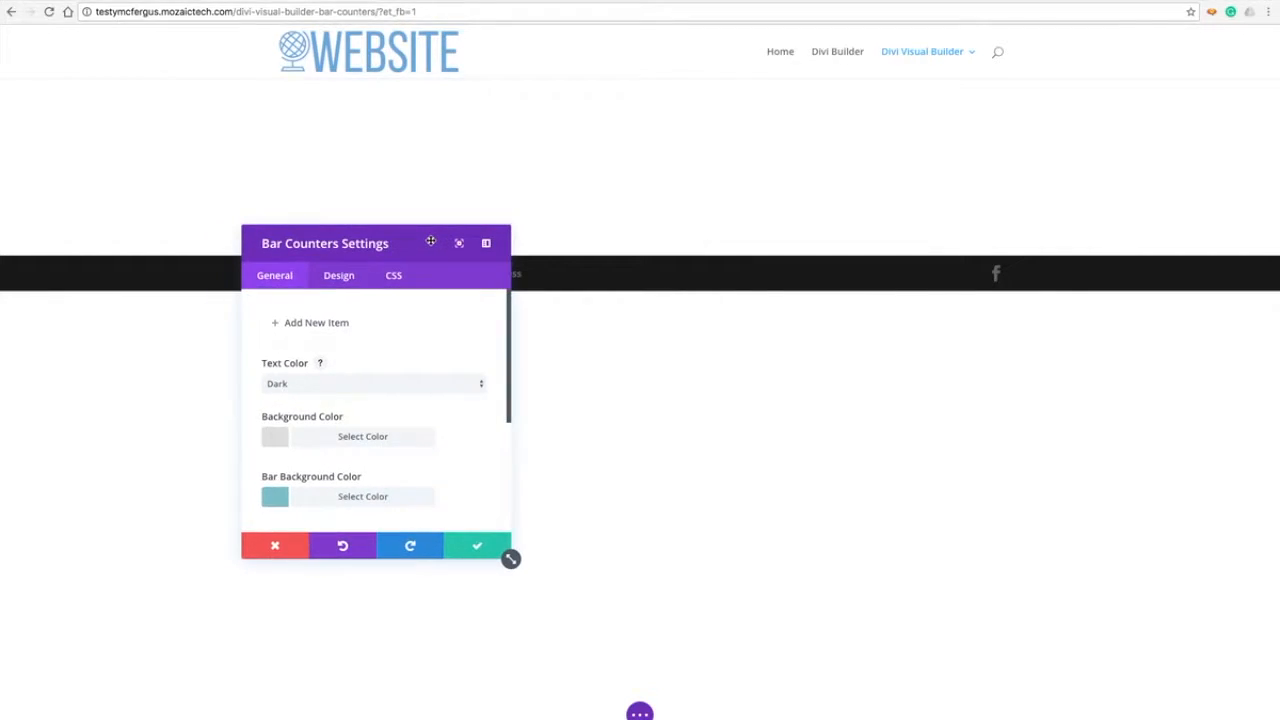
# Add a bar counter item titled "Cat Photography" with a percent value of 98 and save it
pyautogui.click(328, 326)
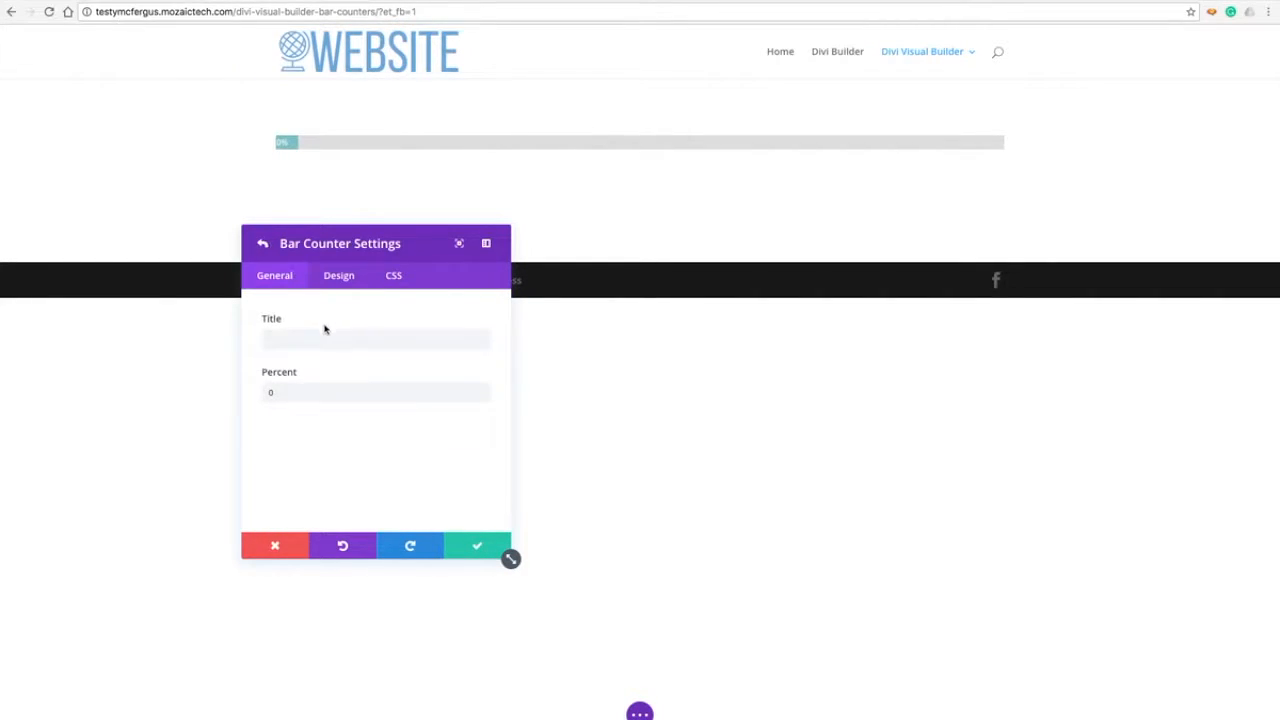
pyautogui.click(322, 338)
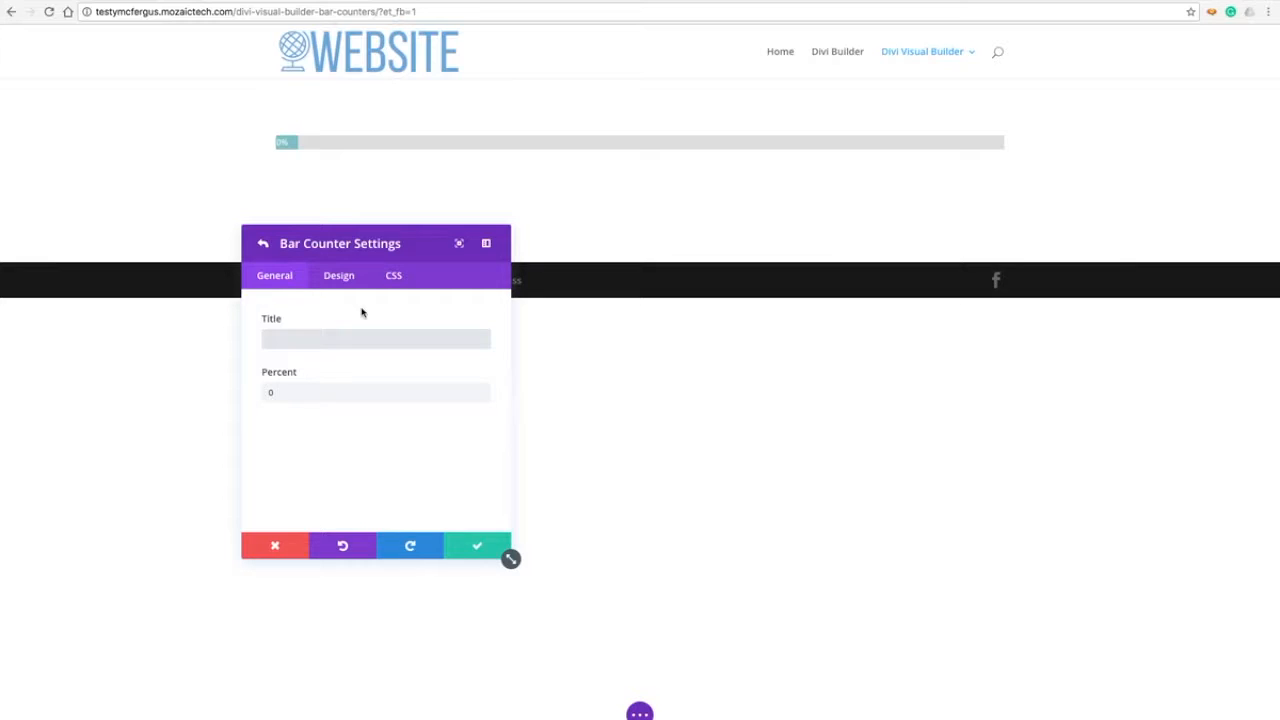
pyautogui.write('Cat Photography')
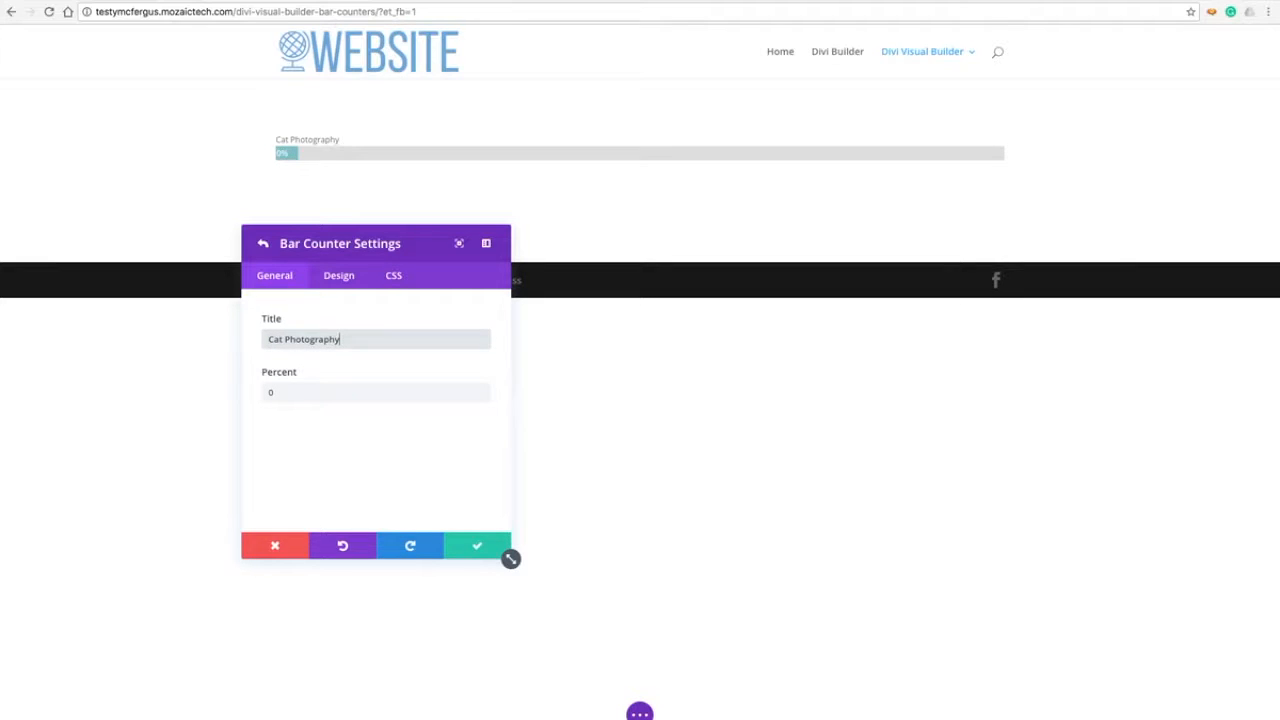
pyautogui.press('Tab')
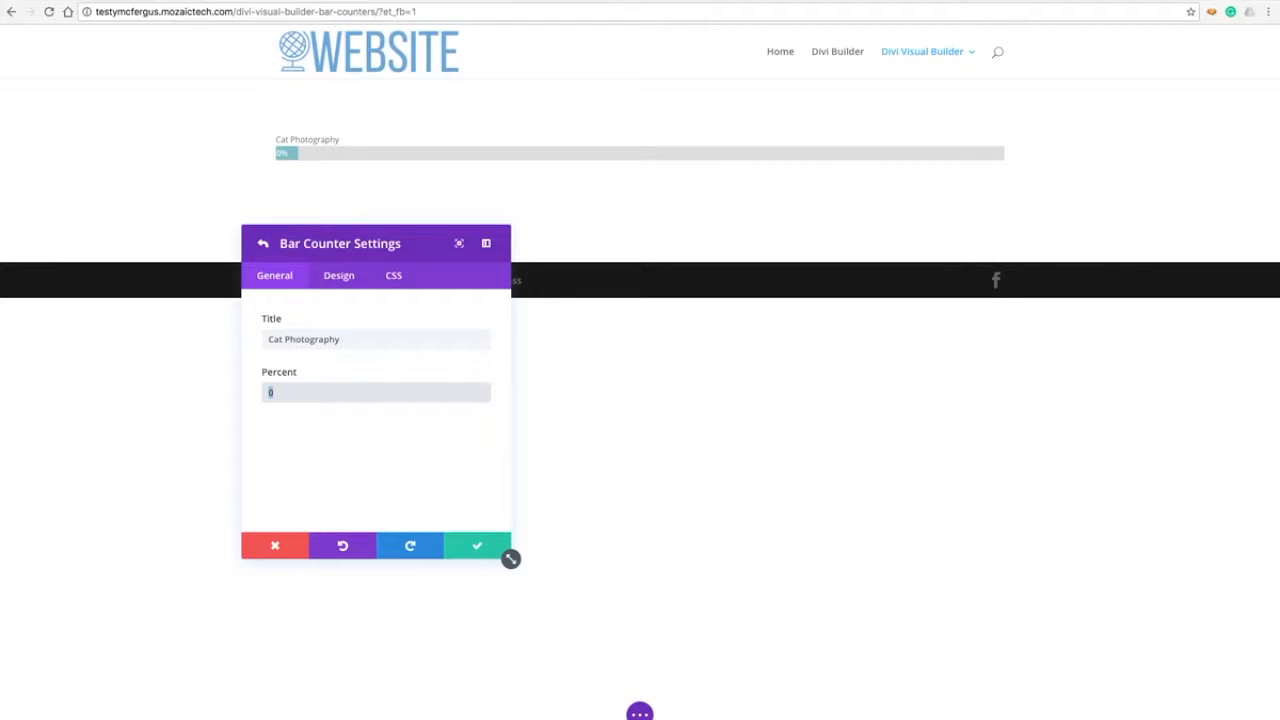
pyautogui.write('98')
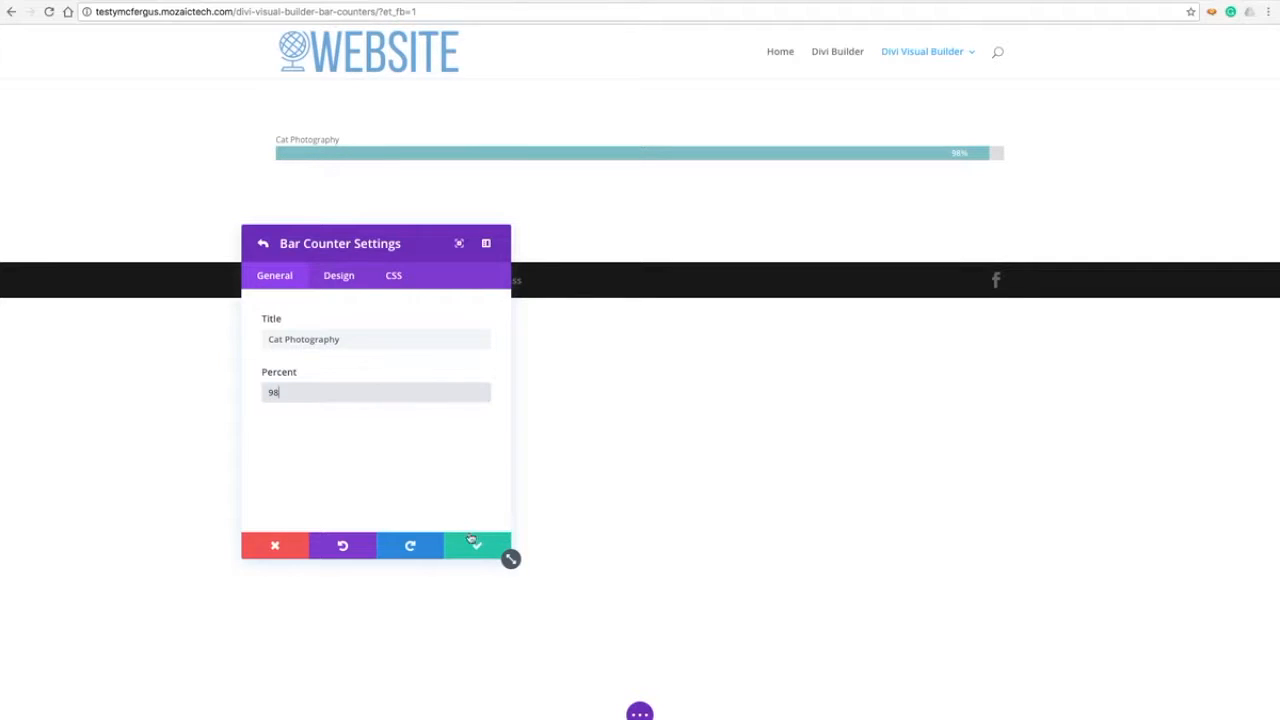
pyautogui.click(472, 540)
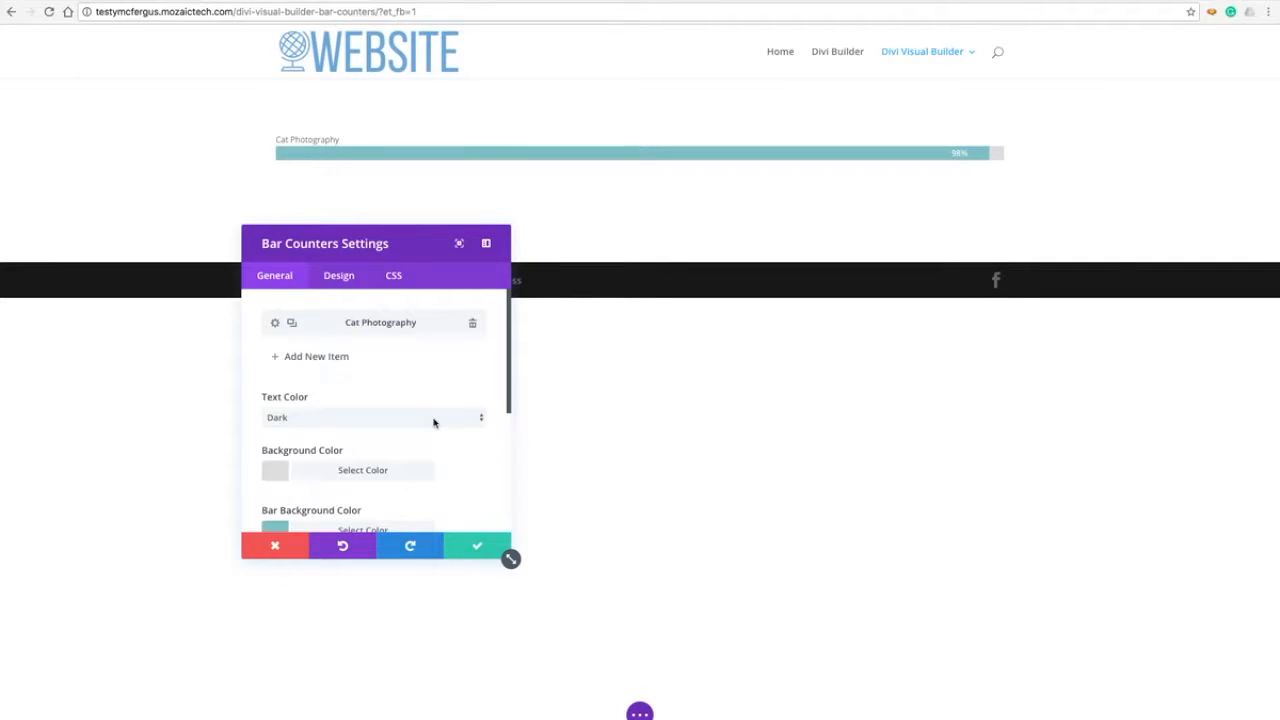
# Add a second bar counter item titled "Taco Making" with a percent value of 82 and save it
pyautogui.click(301, 357)
pyautogui.click(311, 338)
pyautogui.write('T')
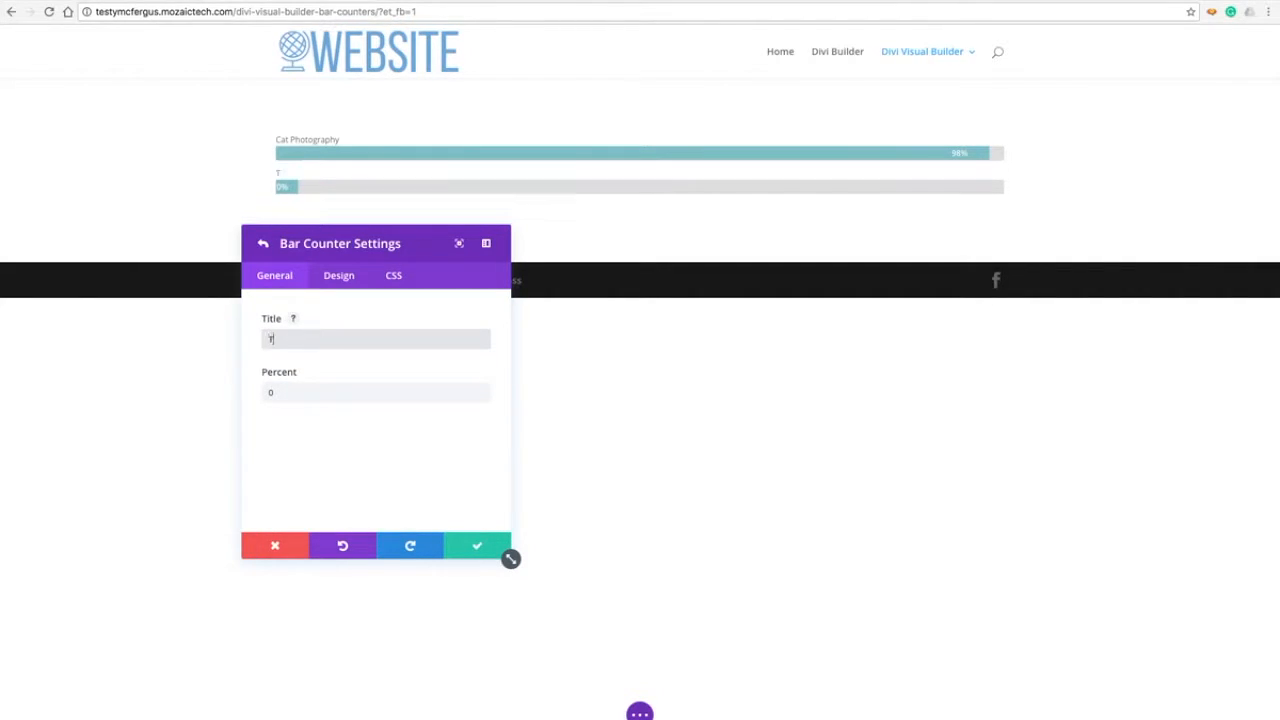
pyautogui.write('aco Making')
pyautogui.press('Tab')
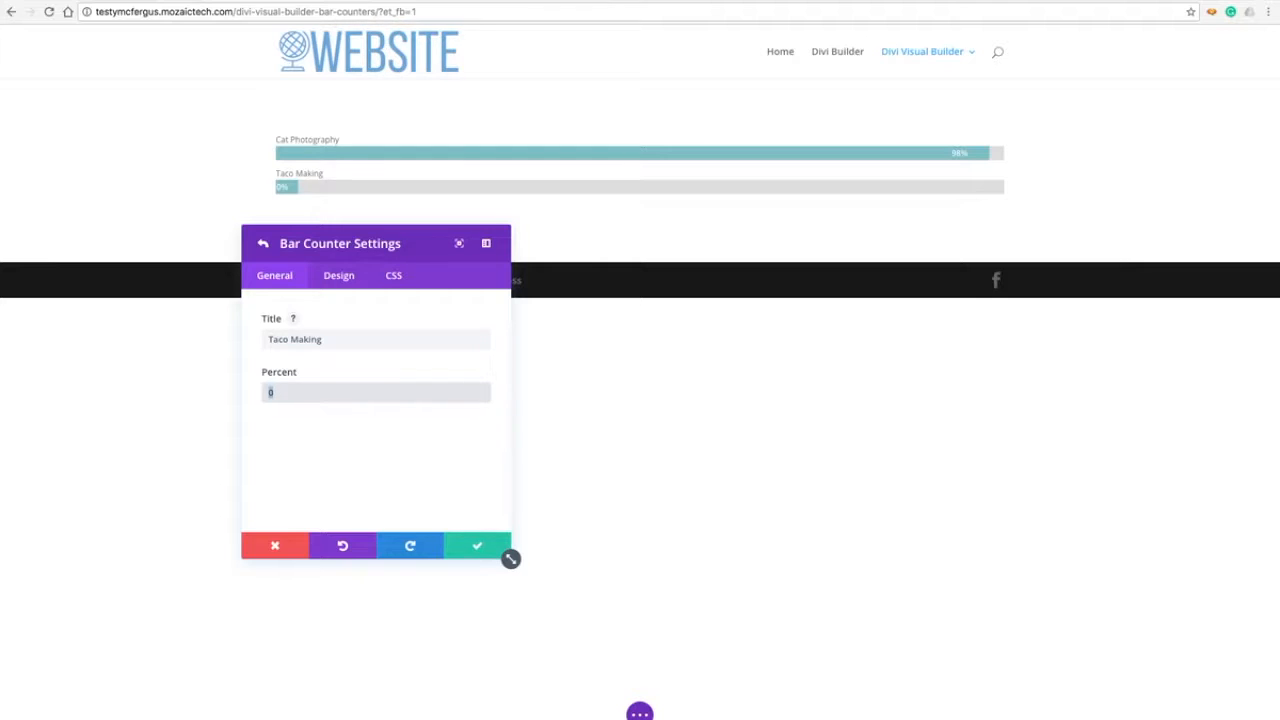
pyautogui.write('82')
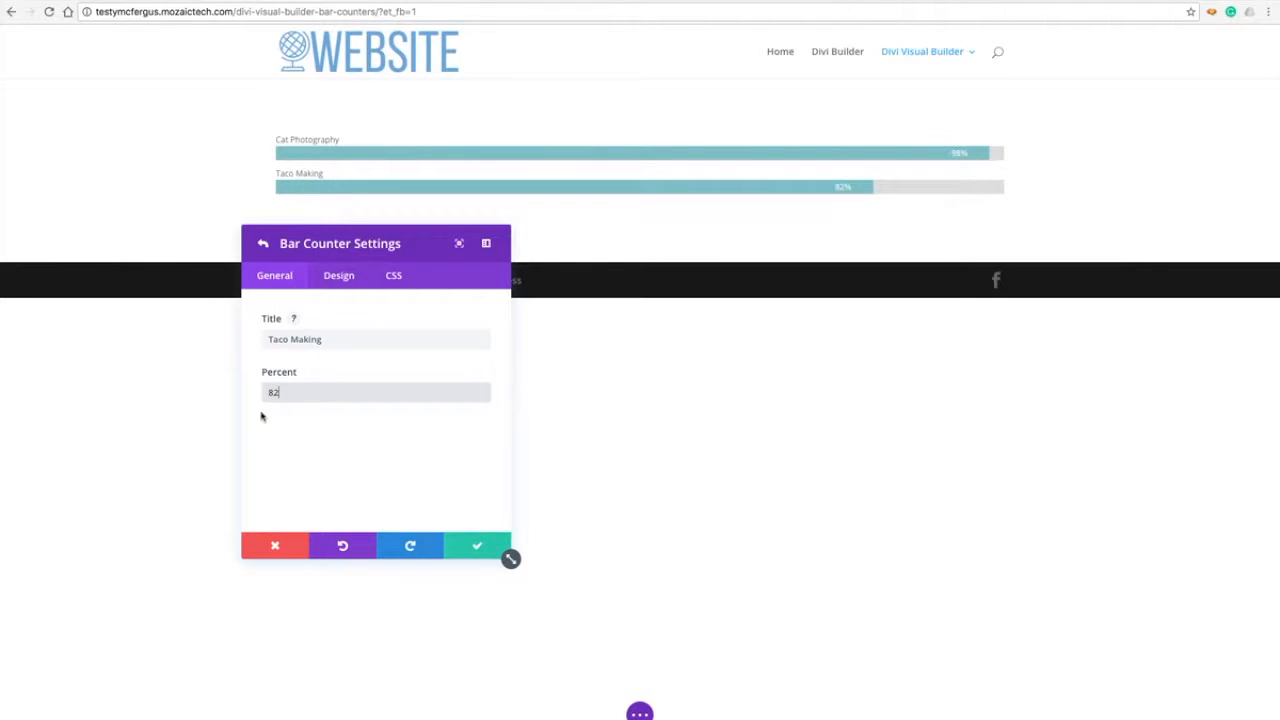
pyautogui.click(487, 540)
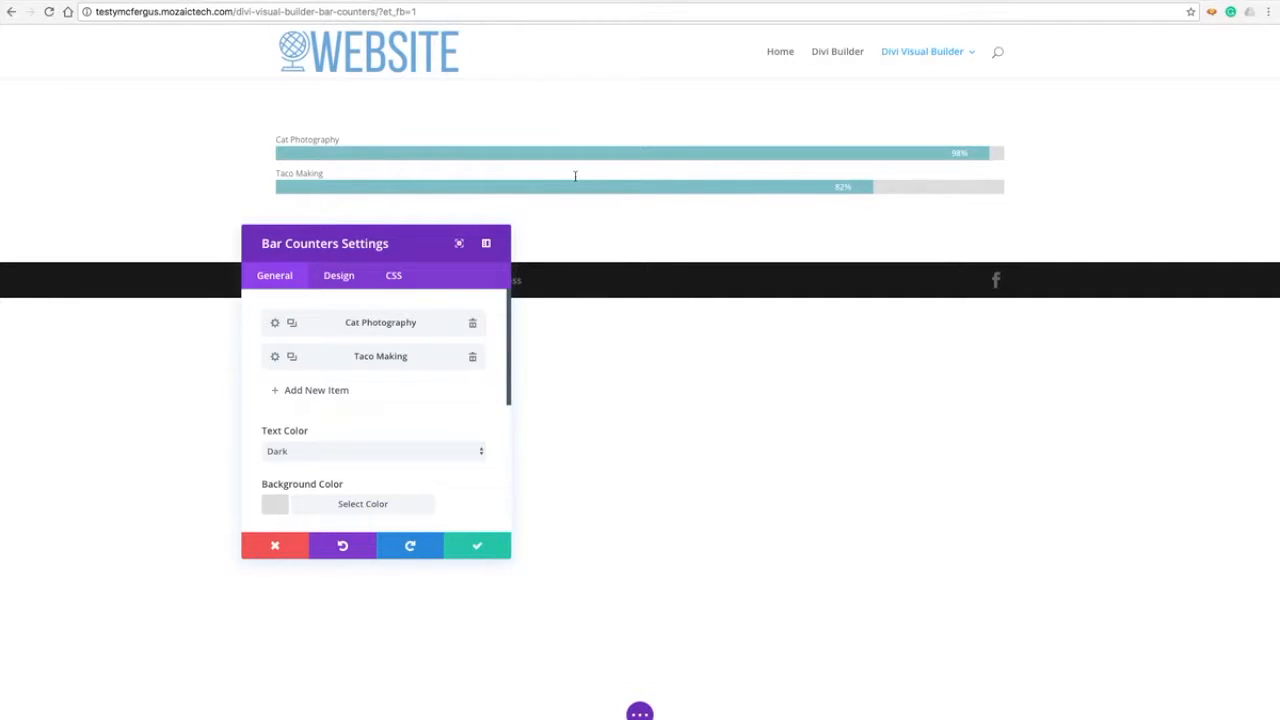
# Set the bar counters' Background Color to the preset yellow #edf000
pyautogui.moveTo(424, 243); pyautogui.dragTo(458, 245)
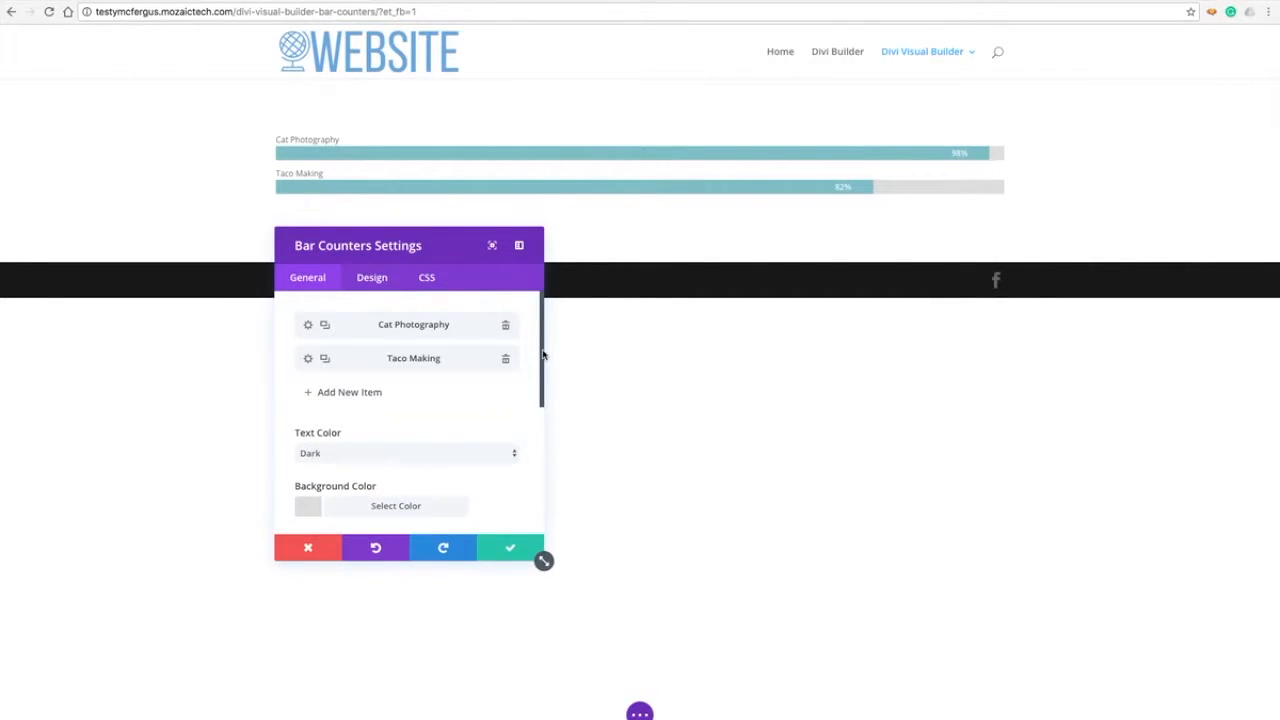
pyautogui.moveTo(543, 355); pyautogui.dragTo(544, 420)
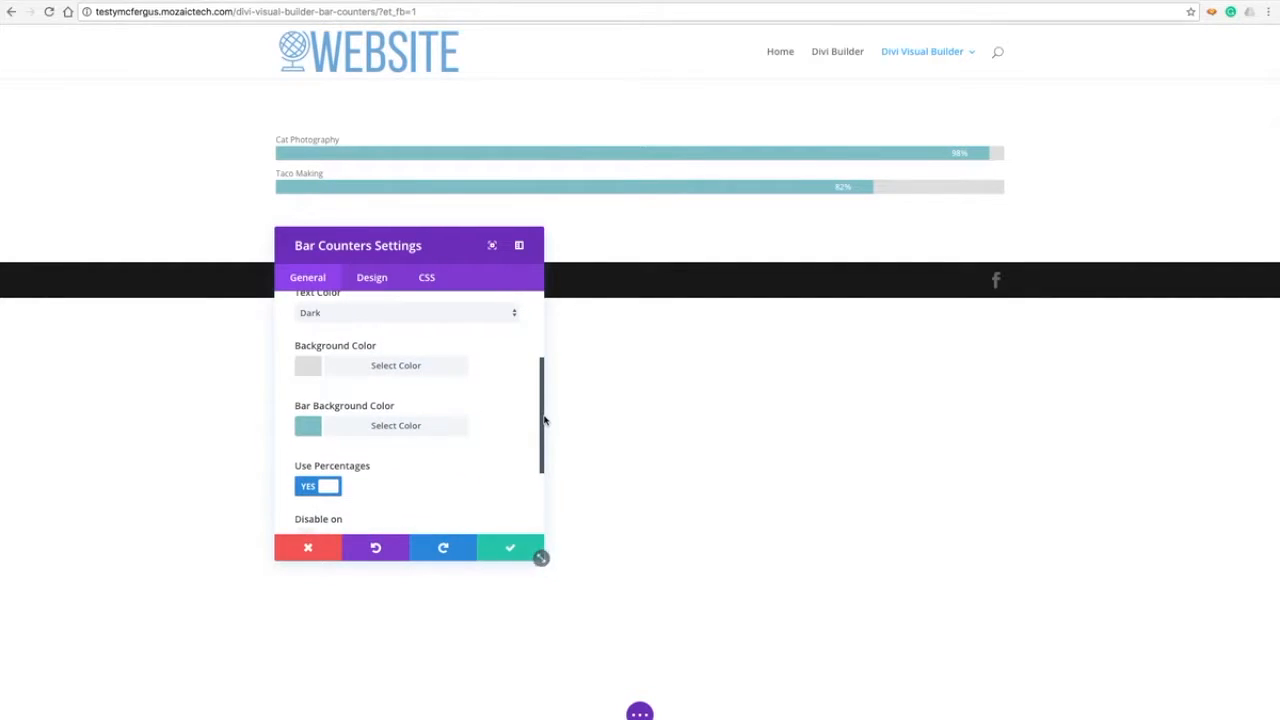
pyautogui.click(305, 371)
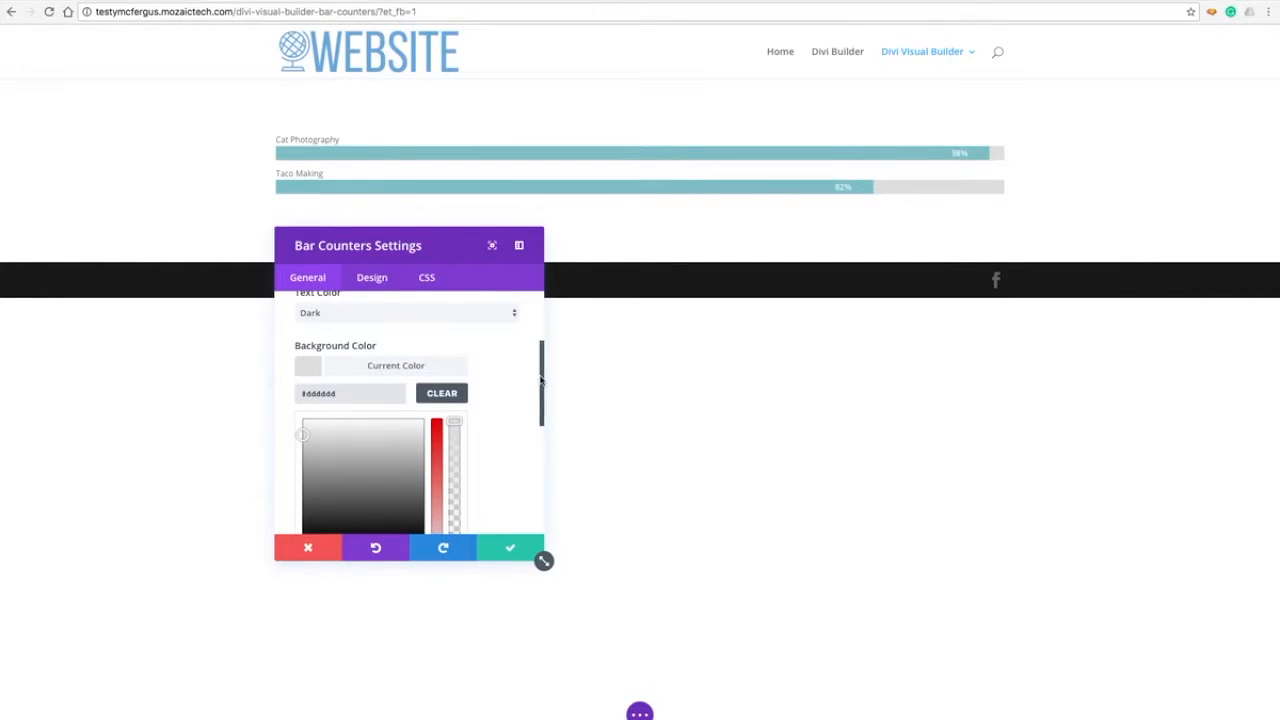
pyautogui.moveTo(541, 380); pyautogui.dragTo(541, 400)
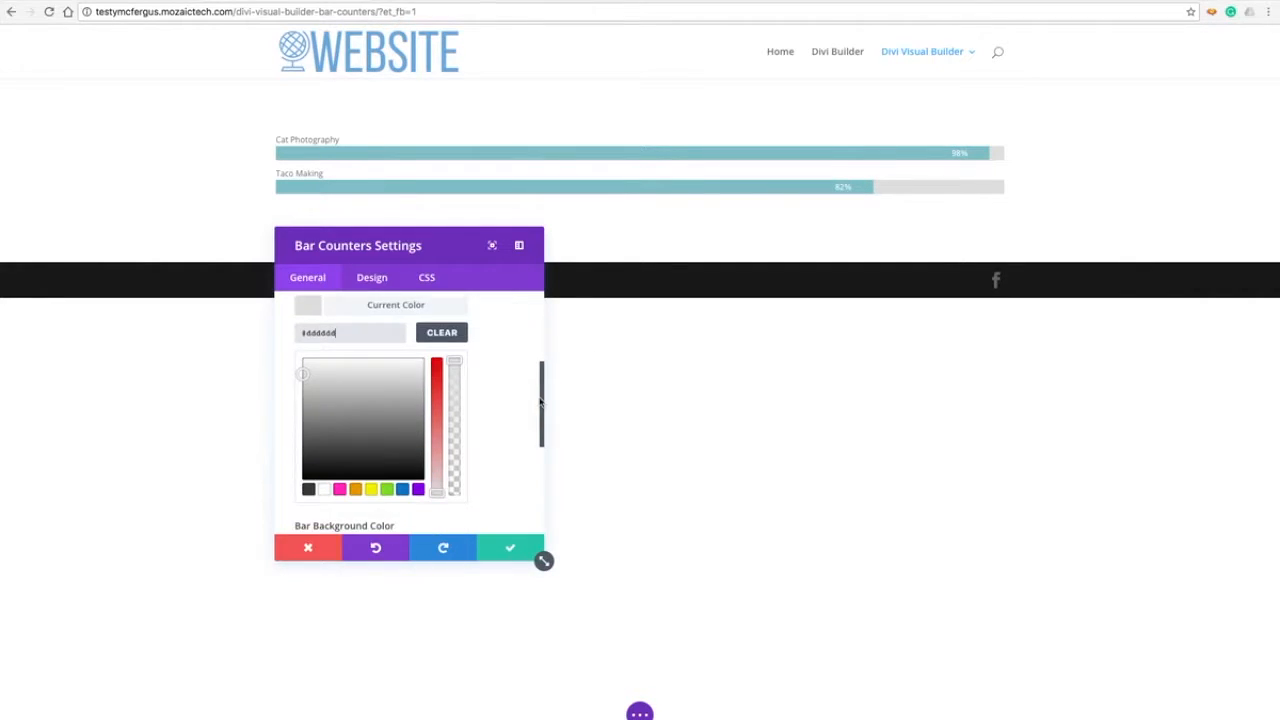
pyautogui.click(371, 489)
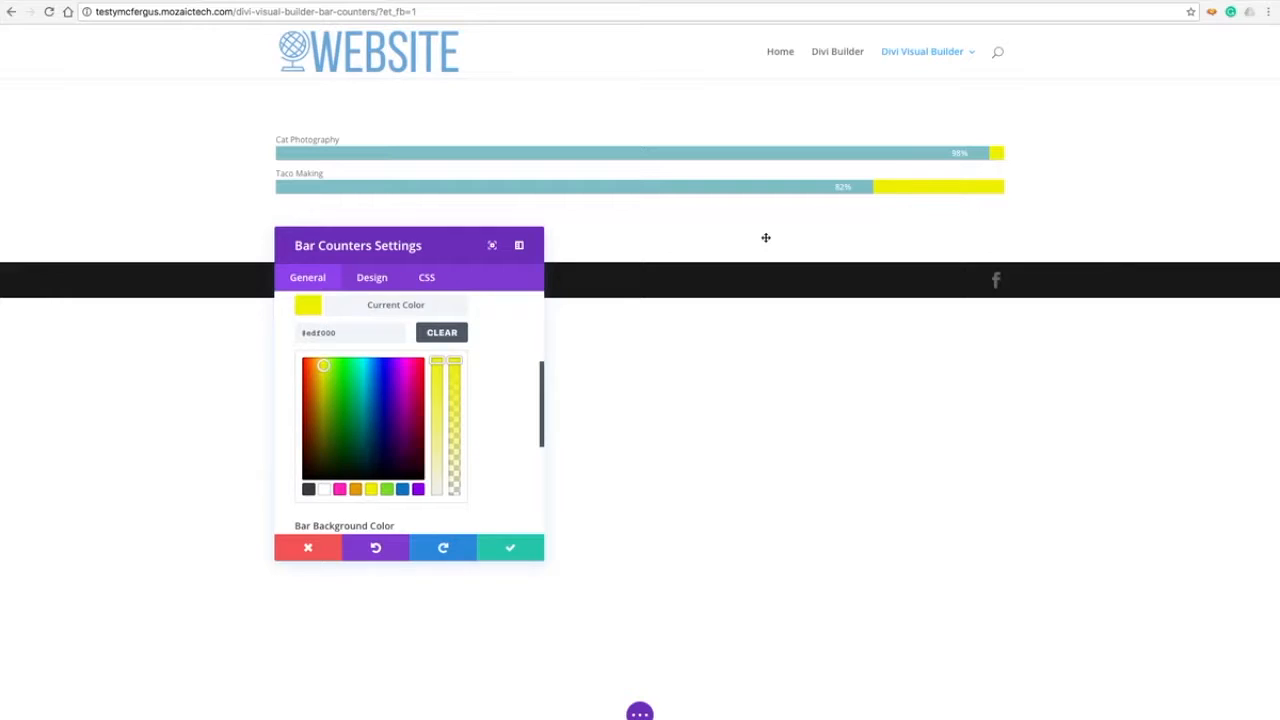
pyautogui.click(306, 310)
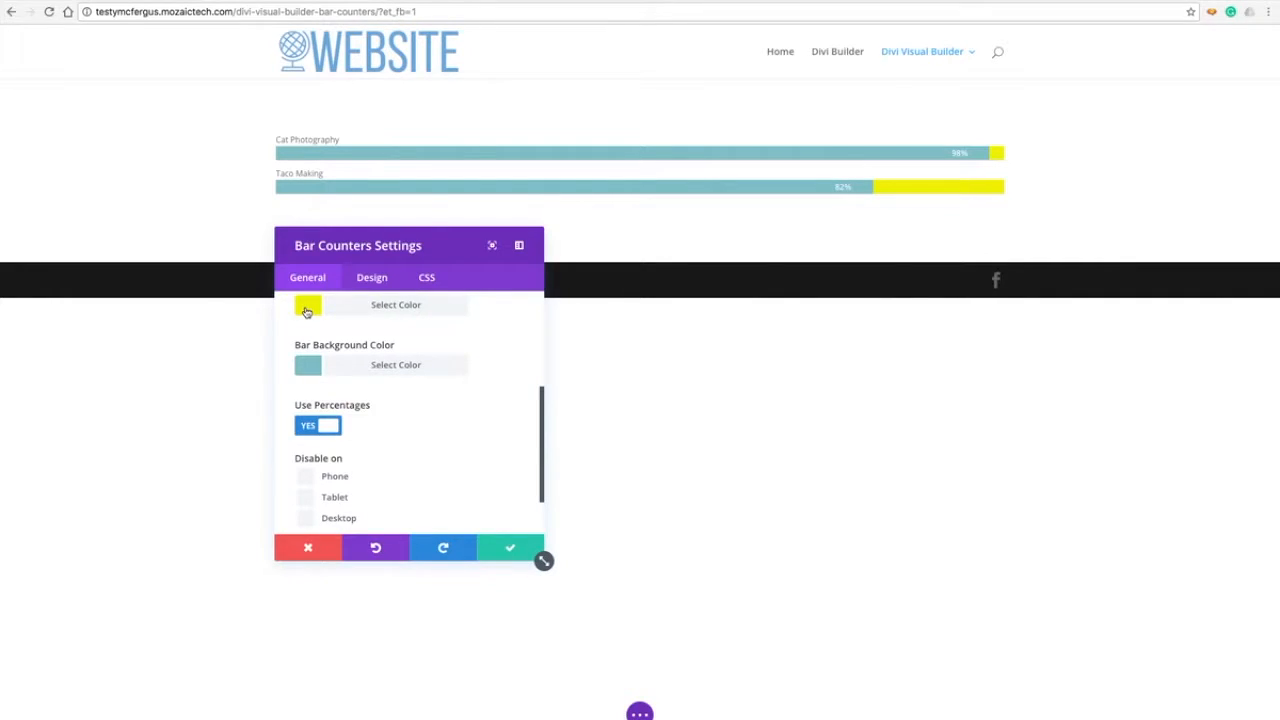
# Set the Bar Background Color to the preset orange #e09900
pyautogui.click(307, 370)
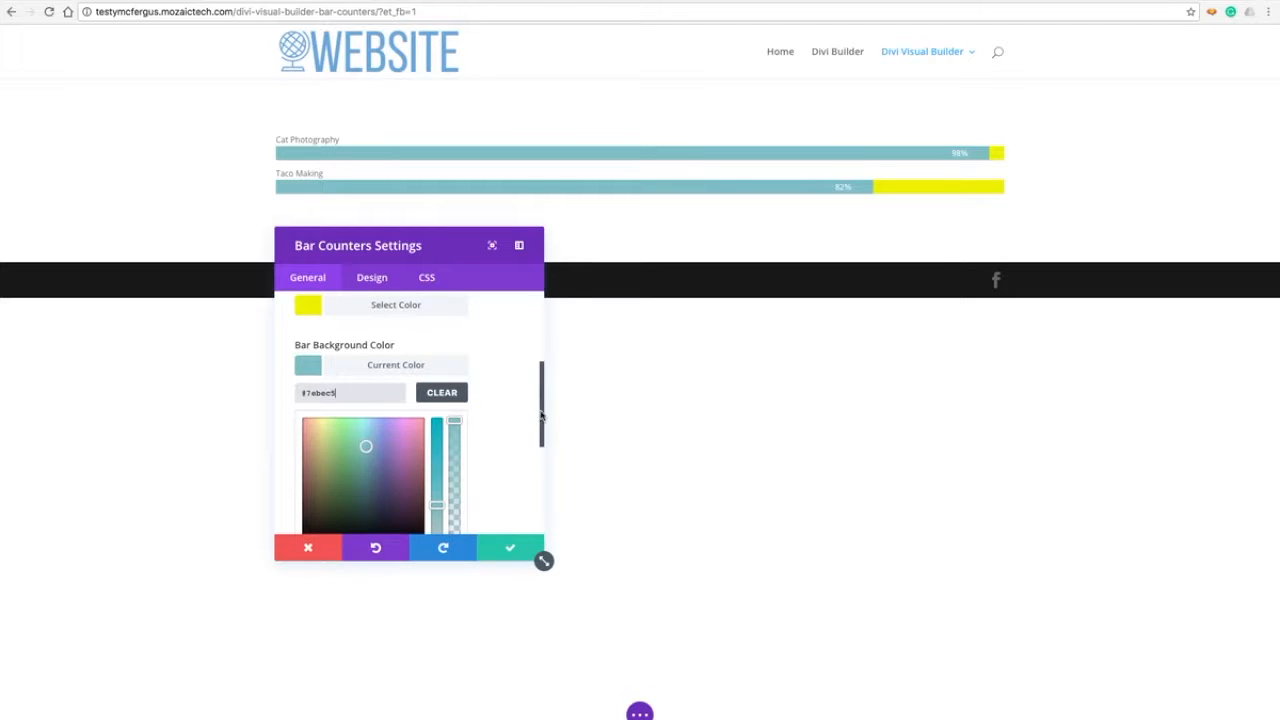
pyautogui.moveTo(541, 416); pyautogui.dragTo(541, 433)
pyautogui.click(355, 504)
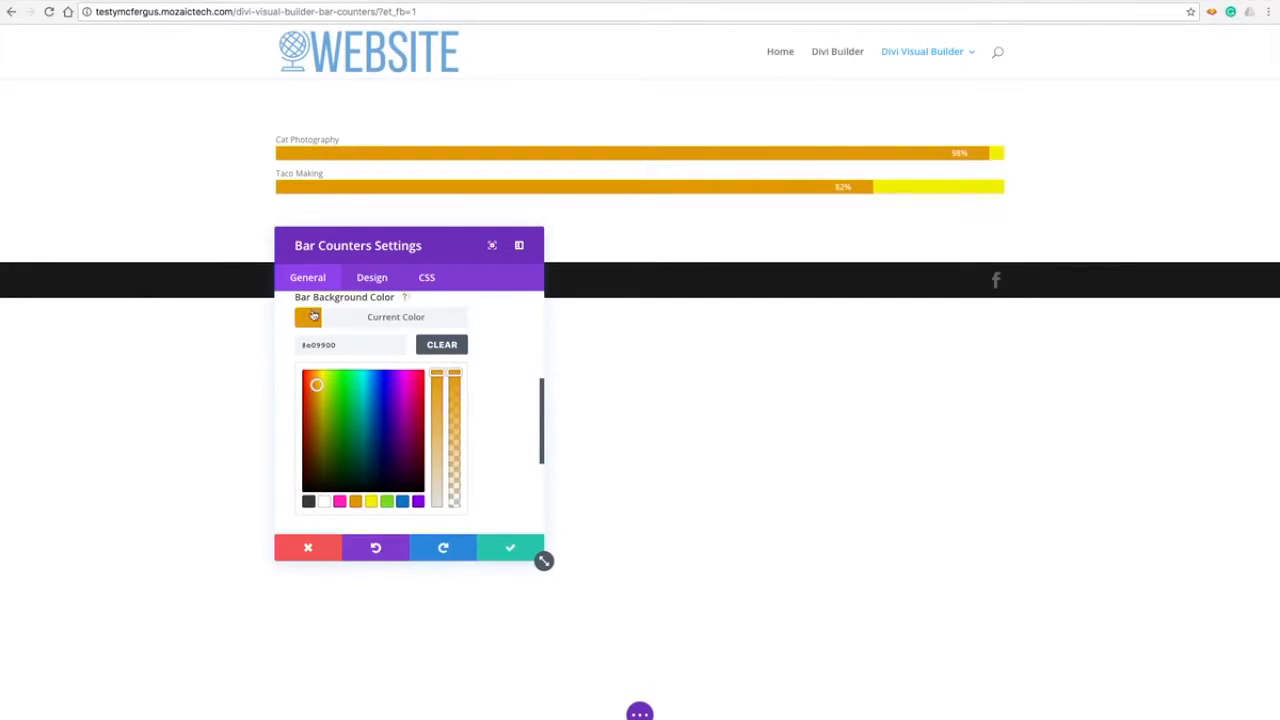
pyautogui.click(314, 316)
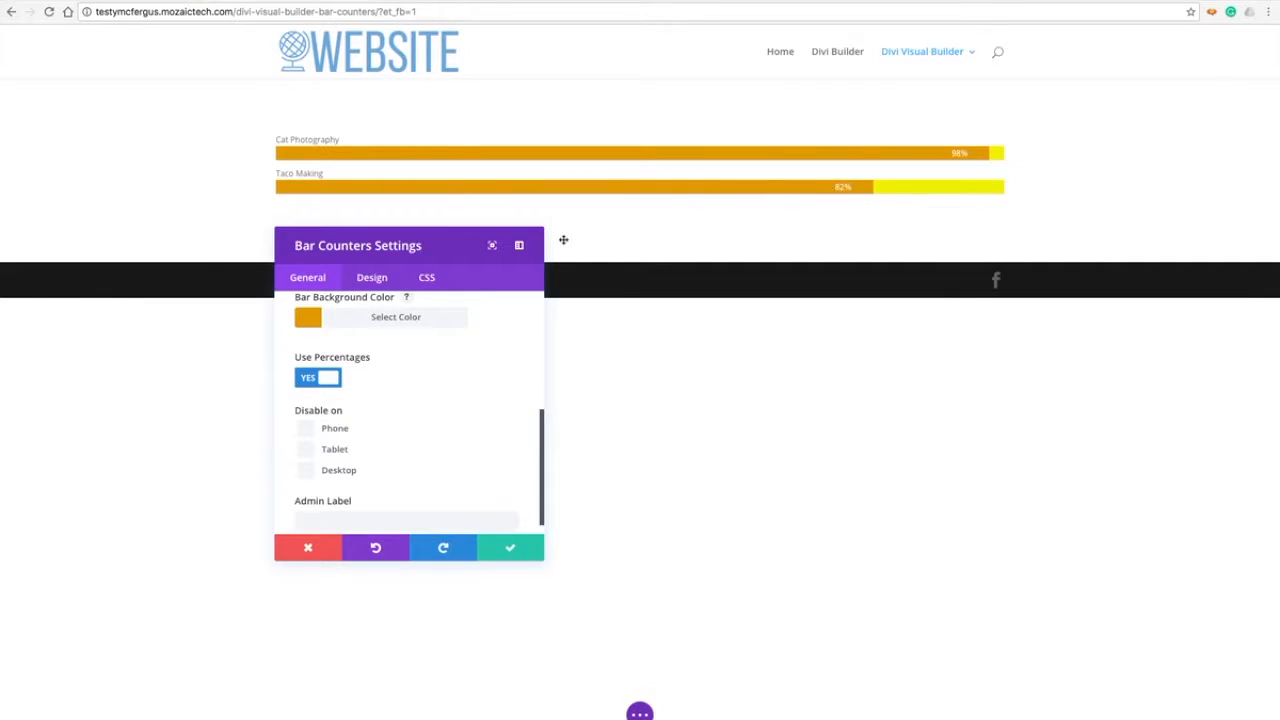
# Turn Use Percentages off and back on to compare the bars without and with percentage labels
pyautogui.click(318, 381)
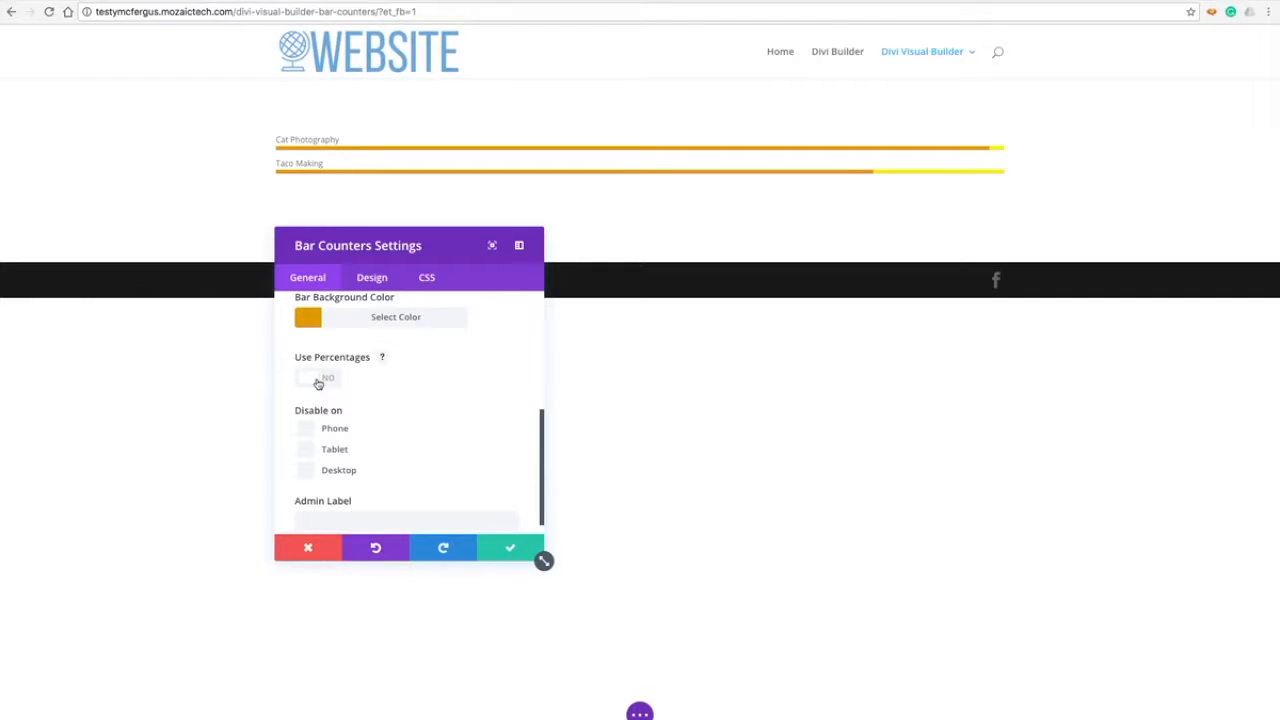
pyautogui.click(318, 381)
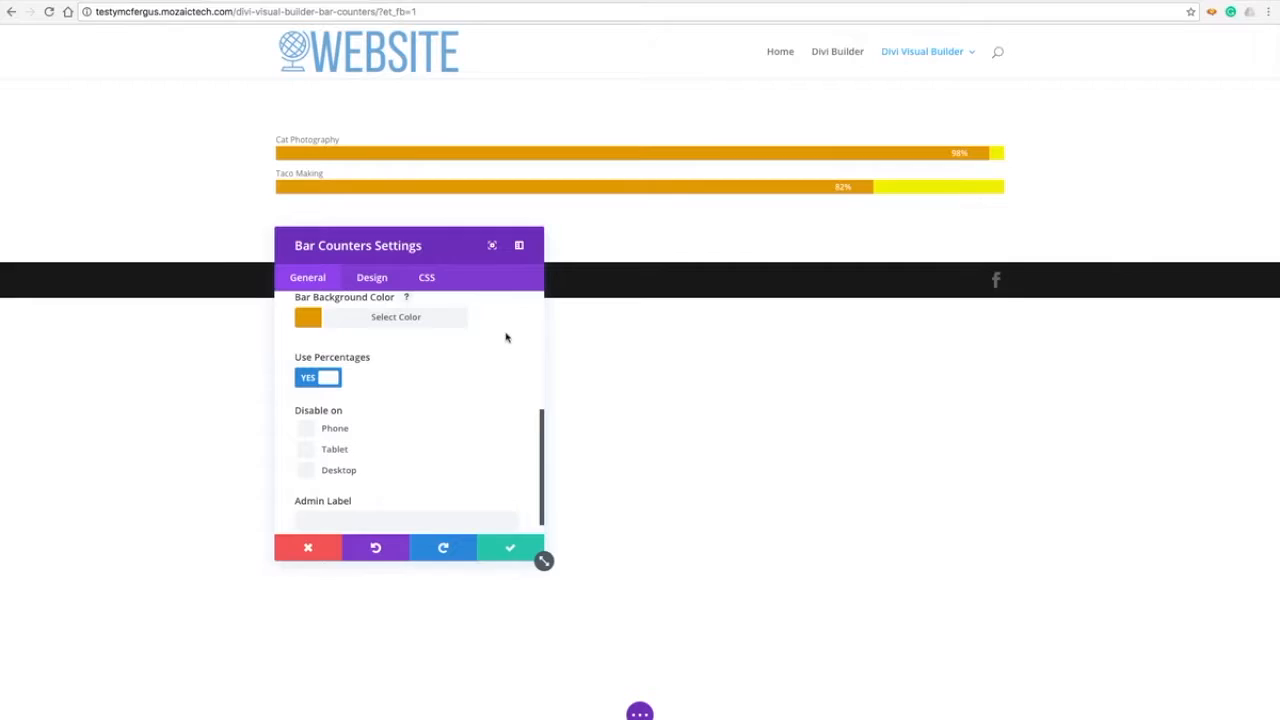
# Set both the Bar Top Padding and the Bar Bottom Padding to 10px in the design settings
pyautogui.click(379, 286)
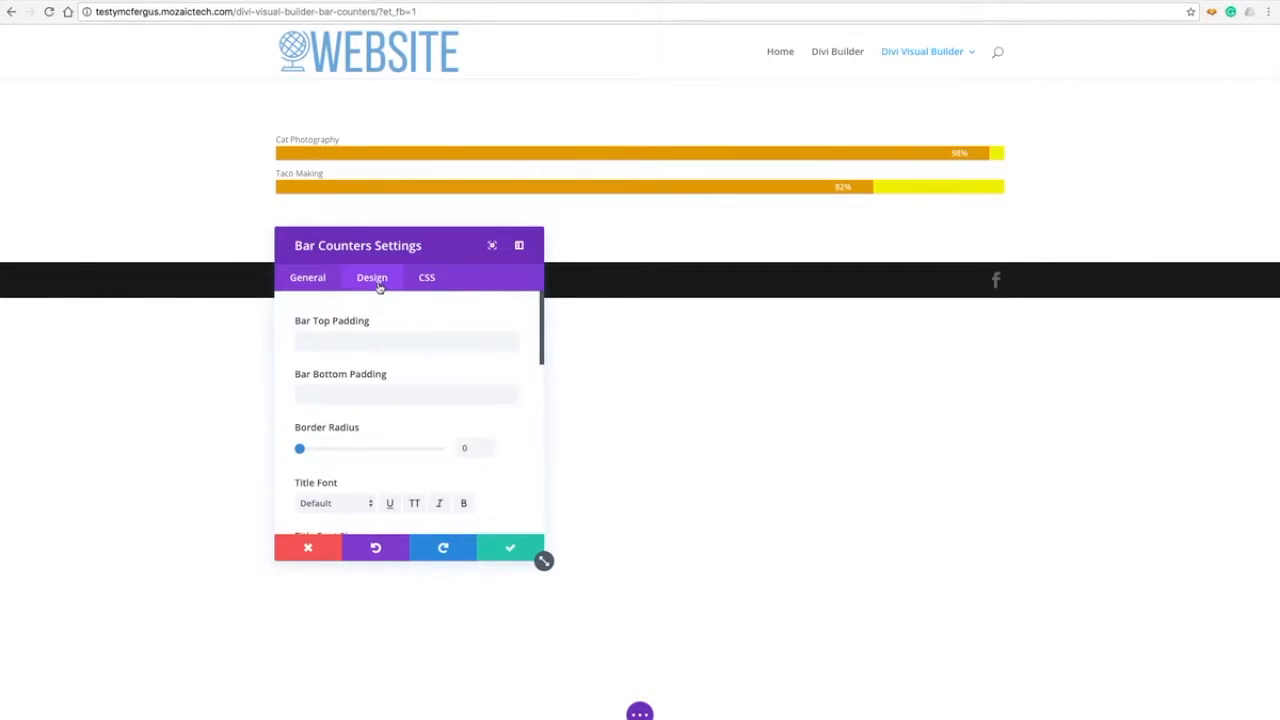
pyautogui.click(332, 344)
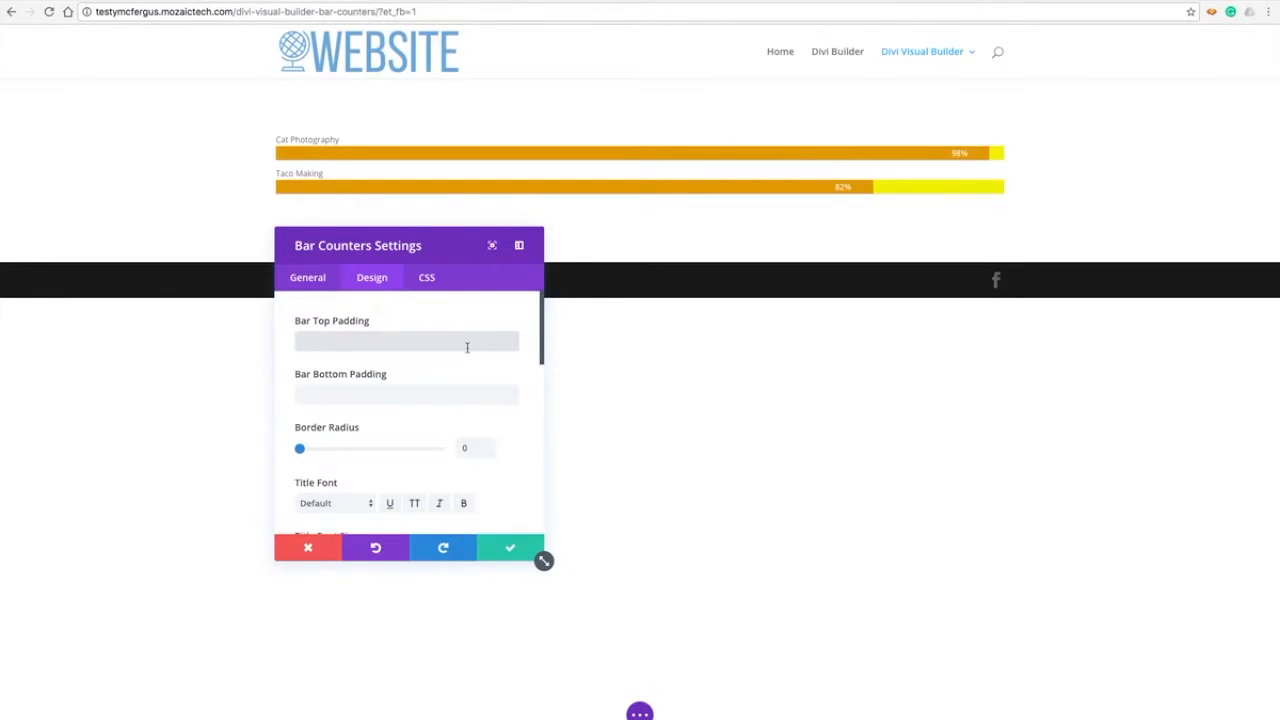
pyautogui.write('10px')
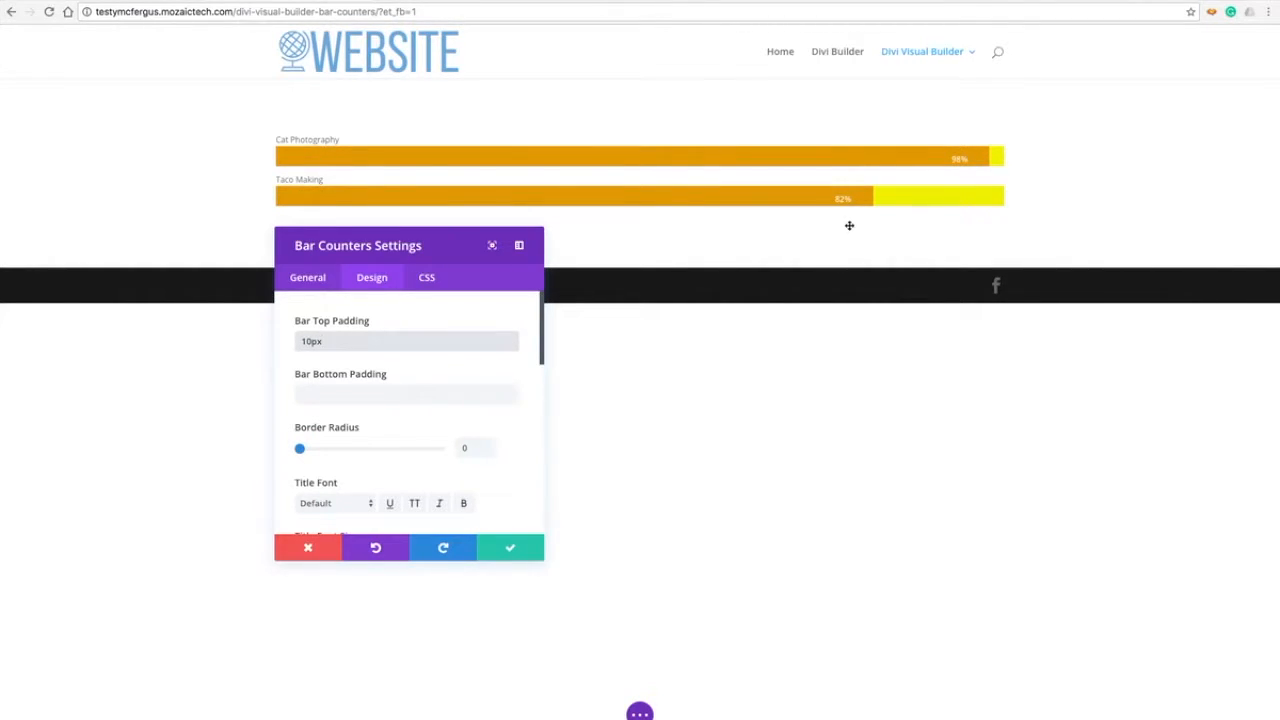
pyautogui.click(410, 394)
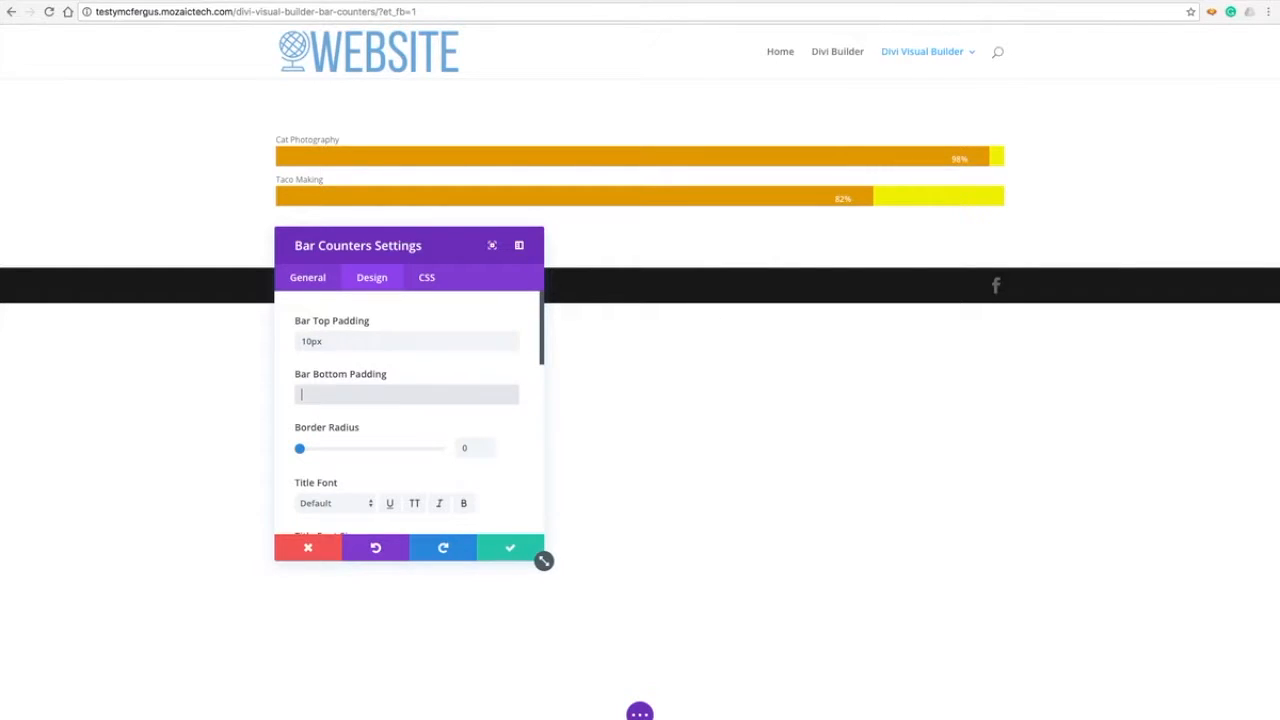
pyautogui.write('10px')
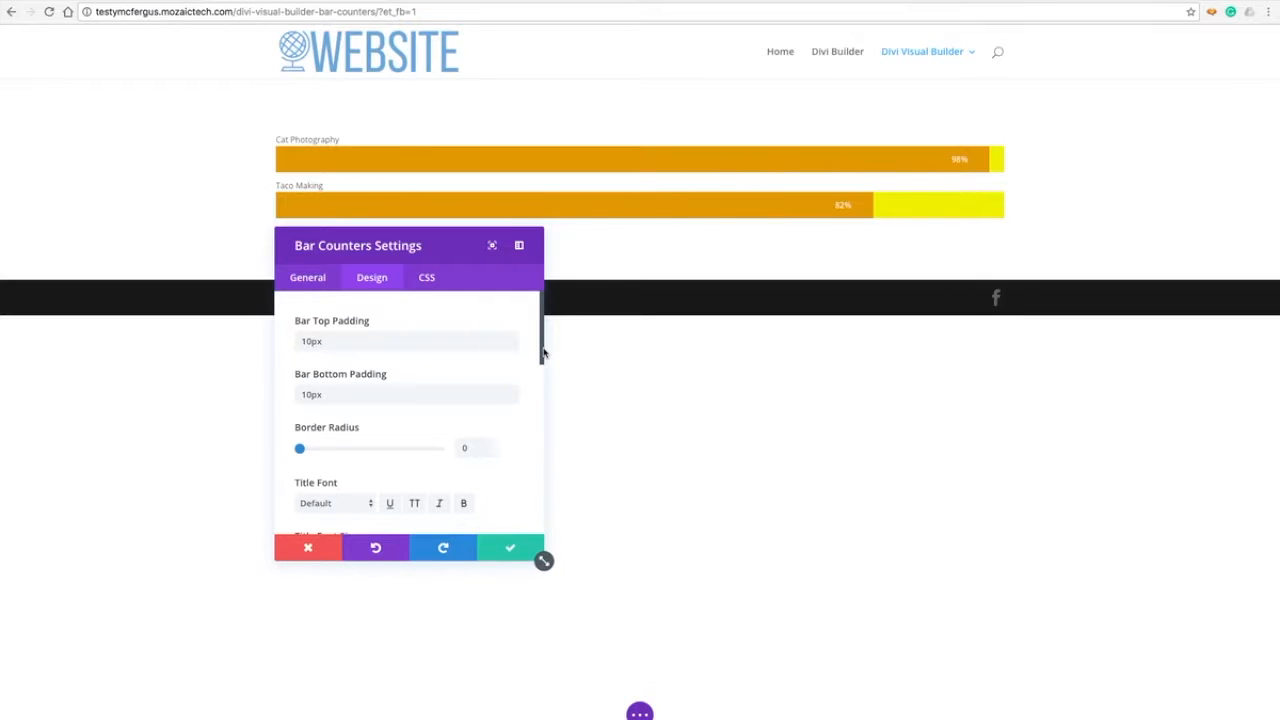
# Make the bar titles bold and set the Title Font Size to 20px
pyautogui.moveTo(543, 352); pyautogui.dragTo(543, 391)
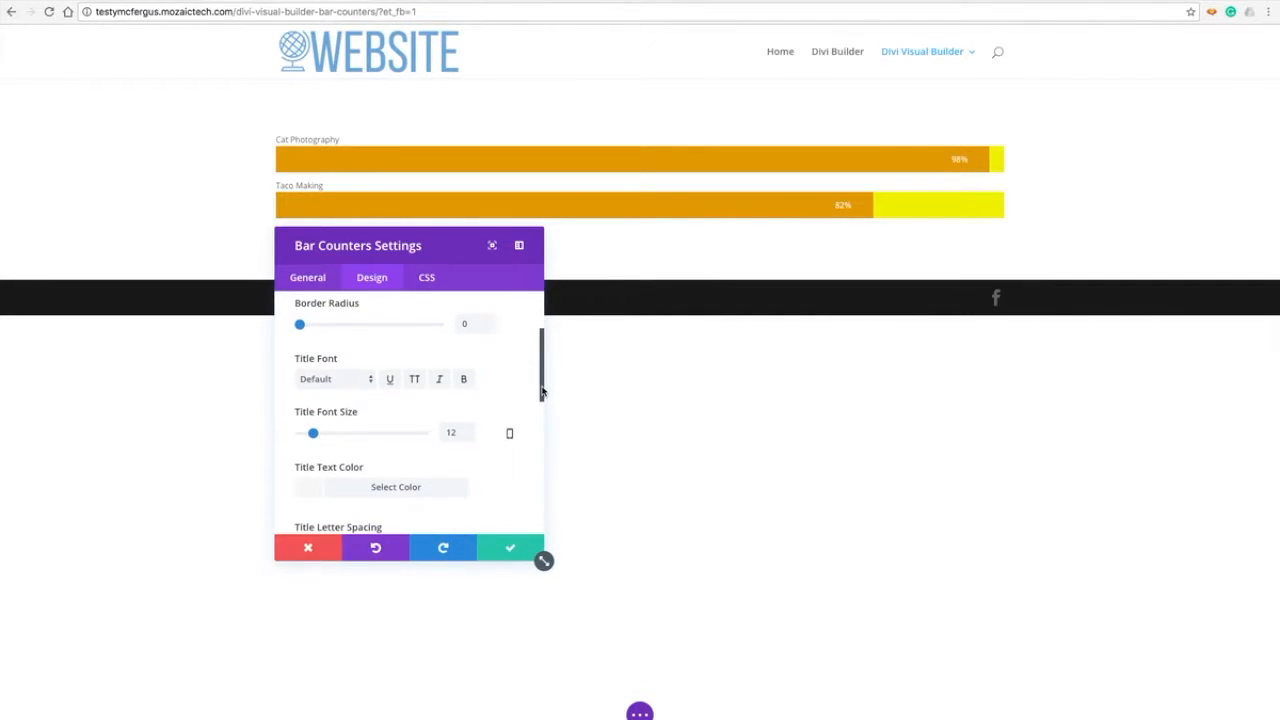
pyautogui.click(466, 380)
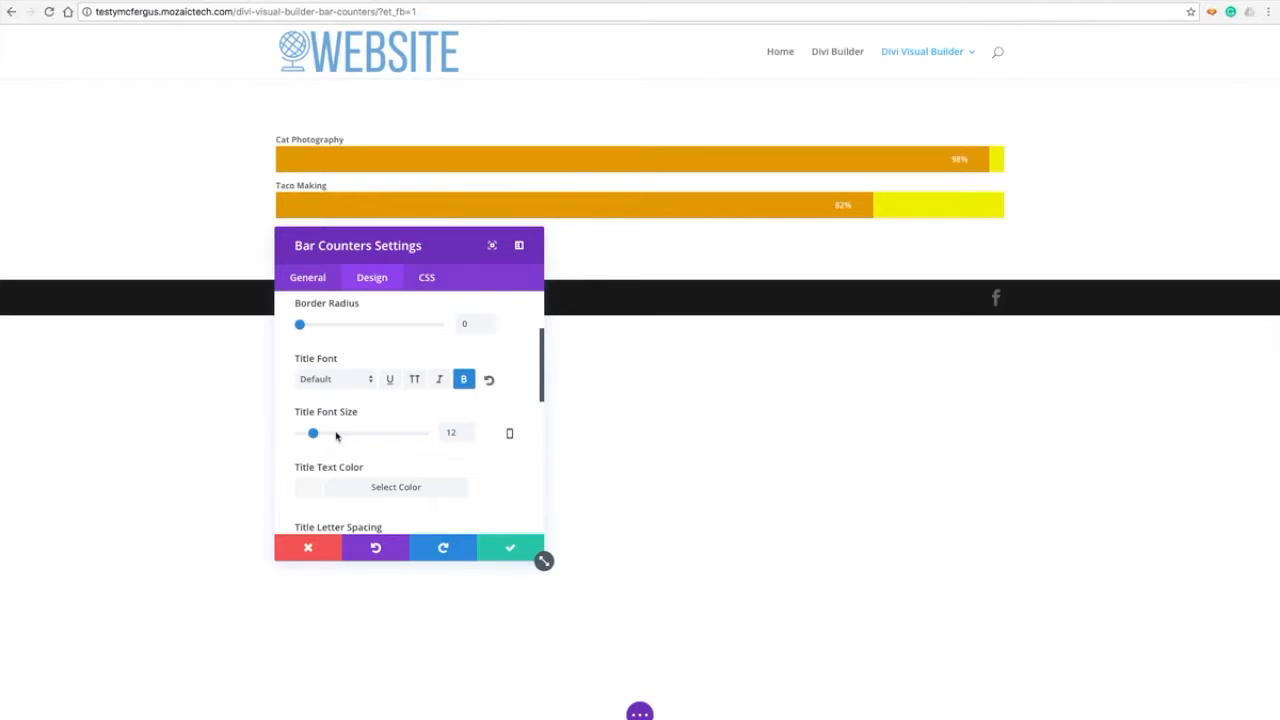
pyautogui.moveTo(314, 434); pyautogui.dragTo(323, 435)
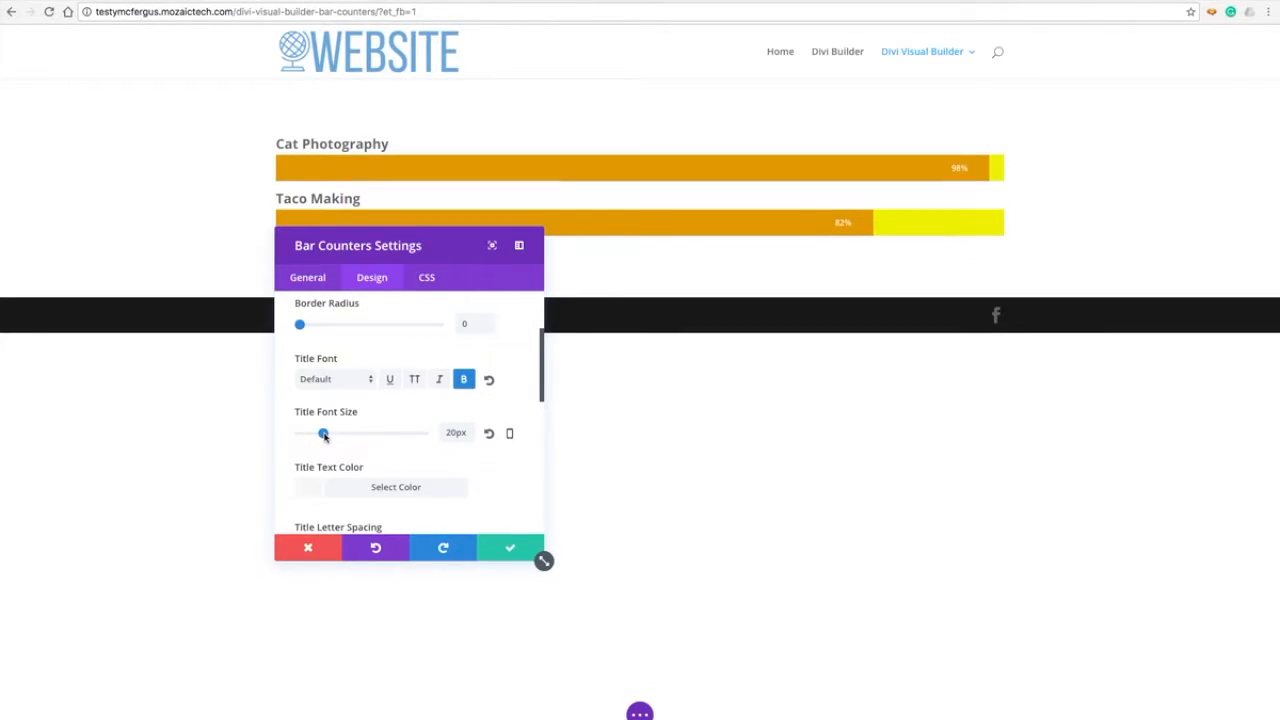
# Set the Title Text Color to the preset orange #e09900
pyautogui.click(307, 487)
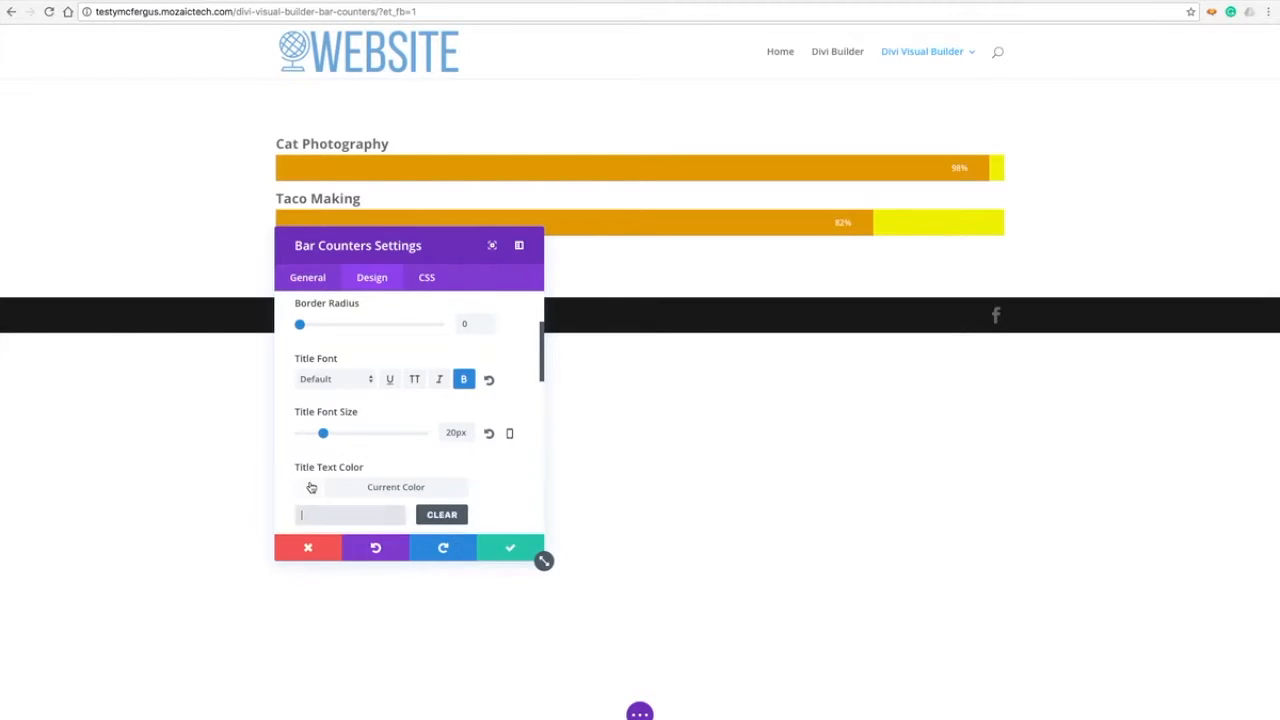
pyautogui.moveTo(543, 379); pyautogui.dragTo(551, 427)
pyautogui.click(355, 484)
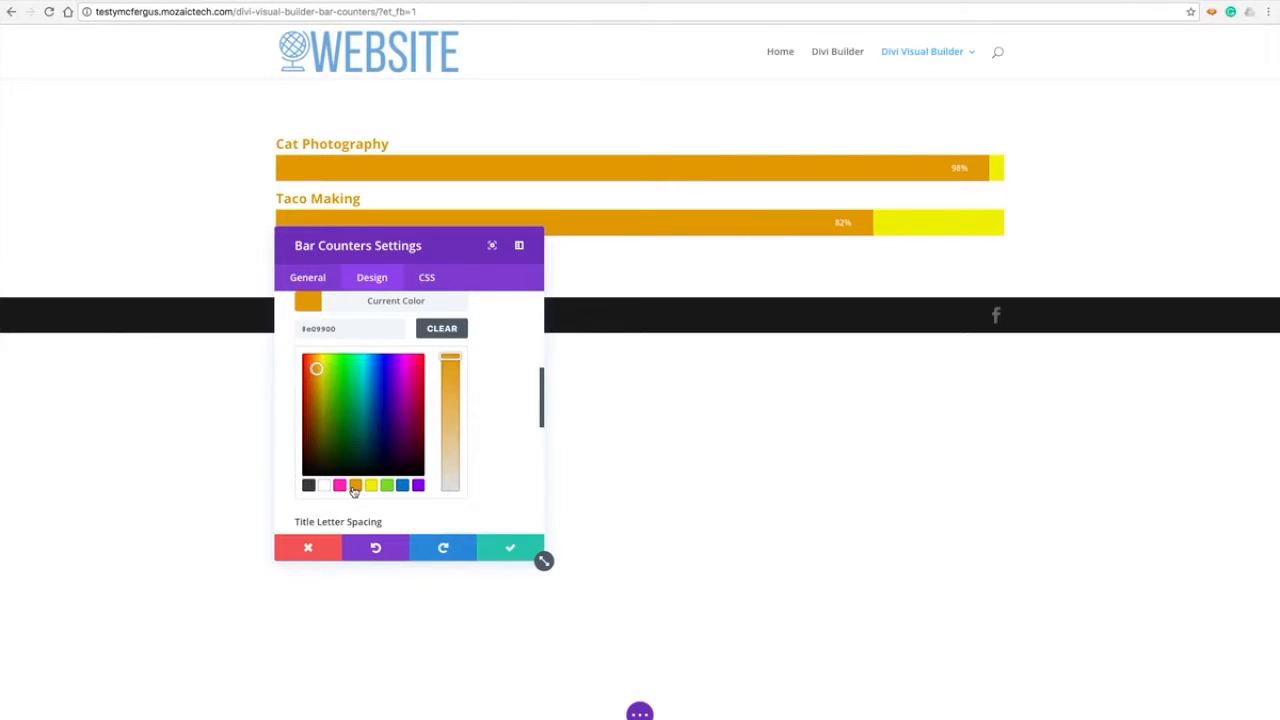
# Darken the Title Text Color to brown #9b6200 and set the Title Line Height to 2.1em, keeping both bars clear of the settings window
pyautogui.click(316, 402)
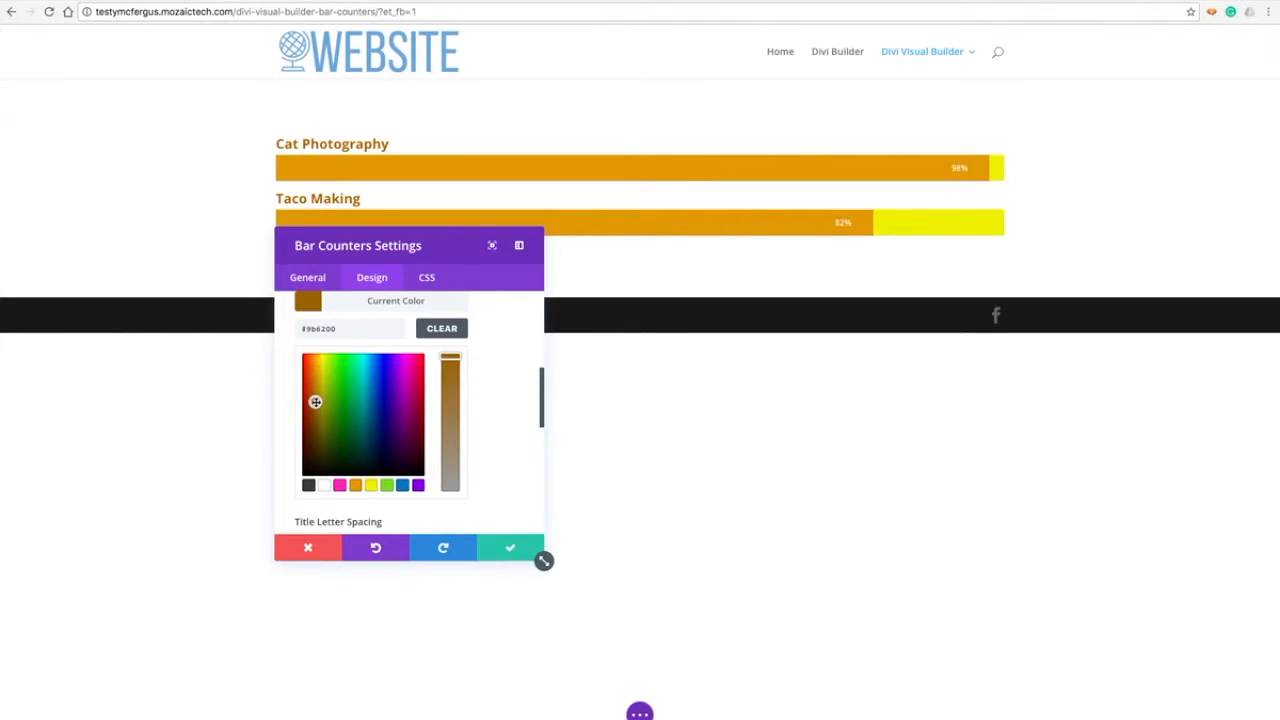
pyautogui.click(501, 350)
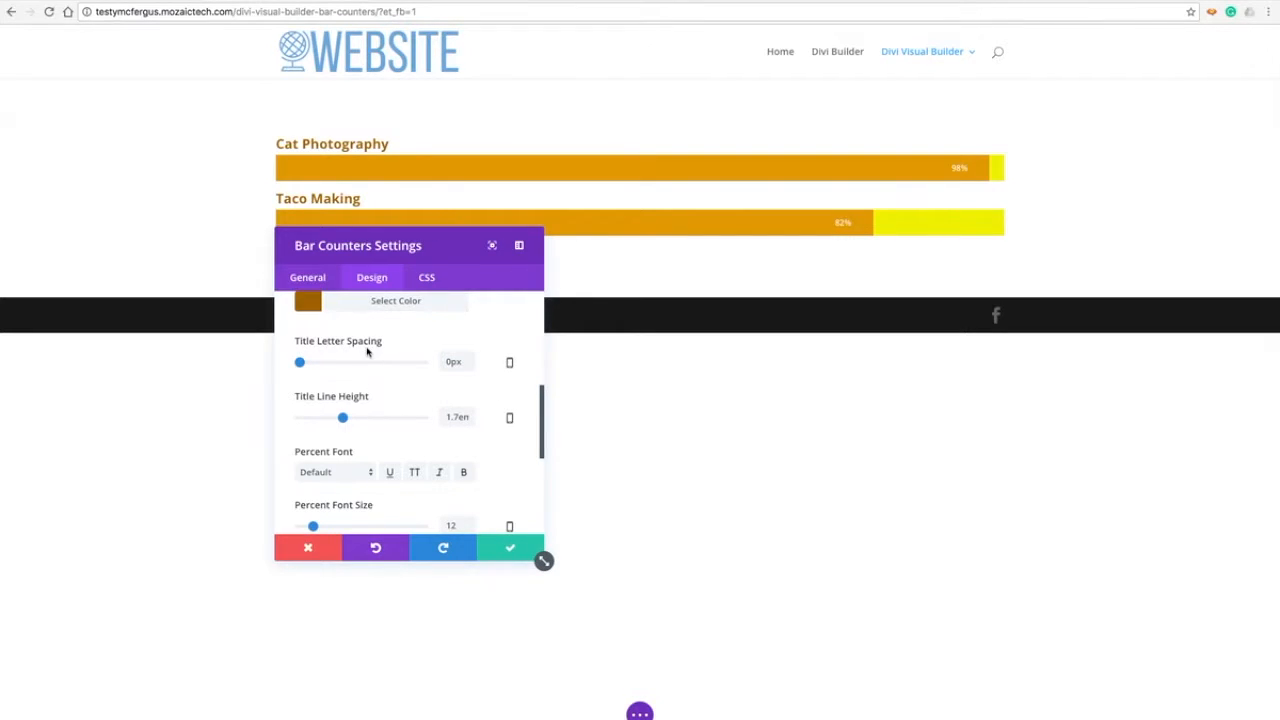
pyautogui.moveTo(343, 419); pyautogui.dragTo(369, 421)
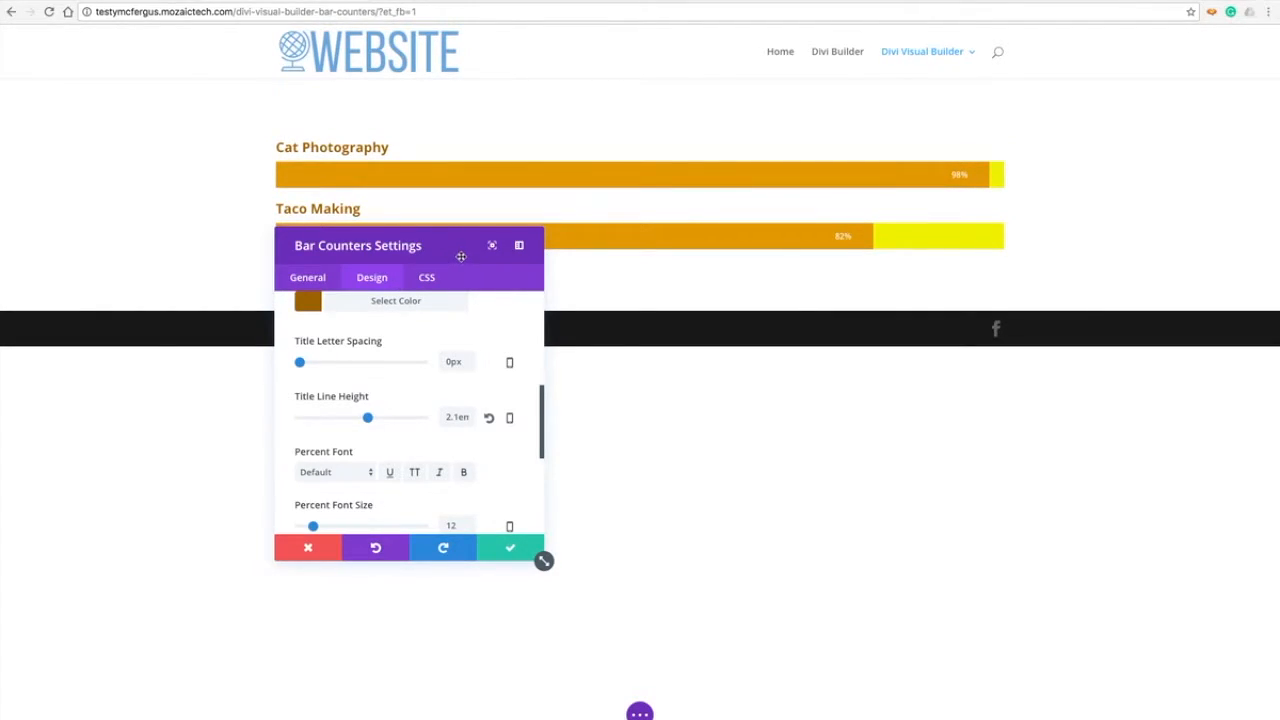
pyautogui.moveTo(458, 255); pyautogui.dragTo(478, 299)
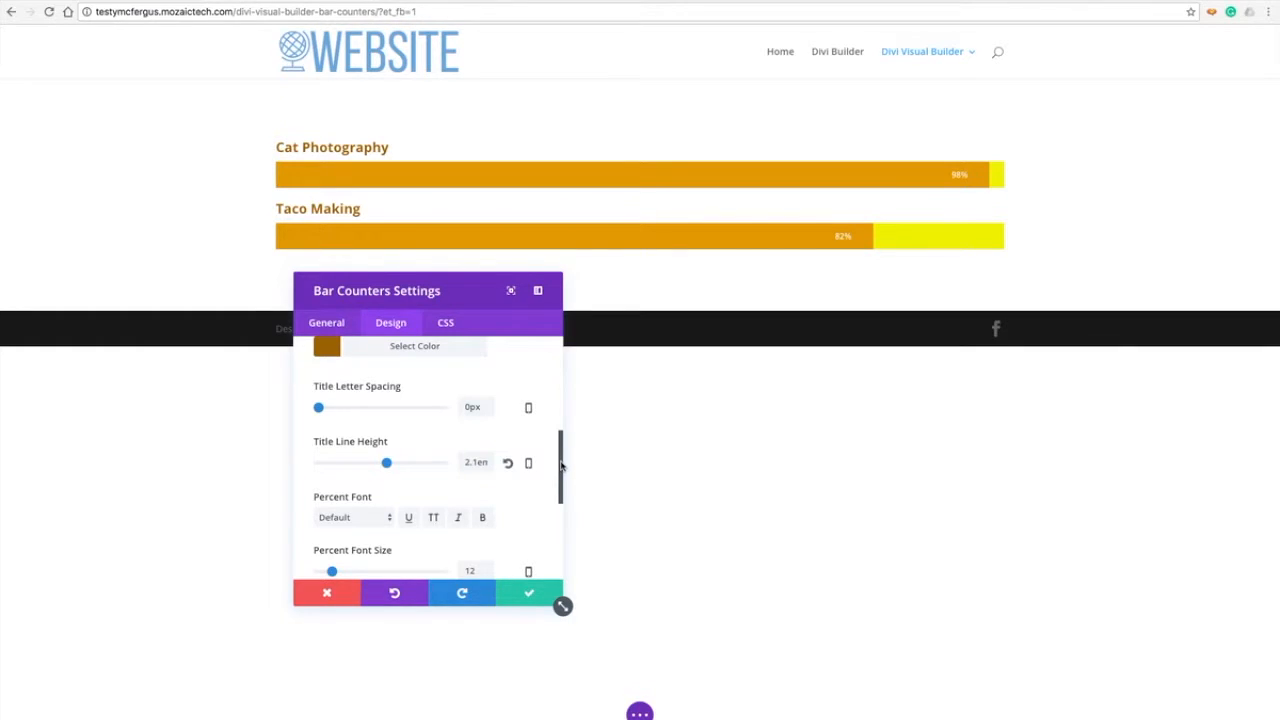
# Make the percentage labels bold and set the Percent Font Size to 16px
pyautogui.moveTo(560, 466); pyautogui.dragTo(557, 500)
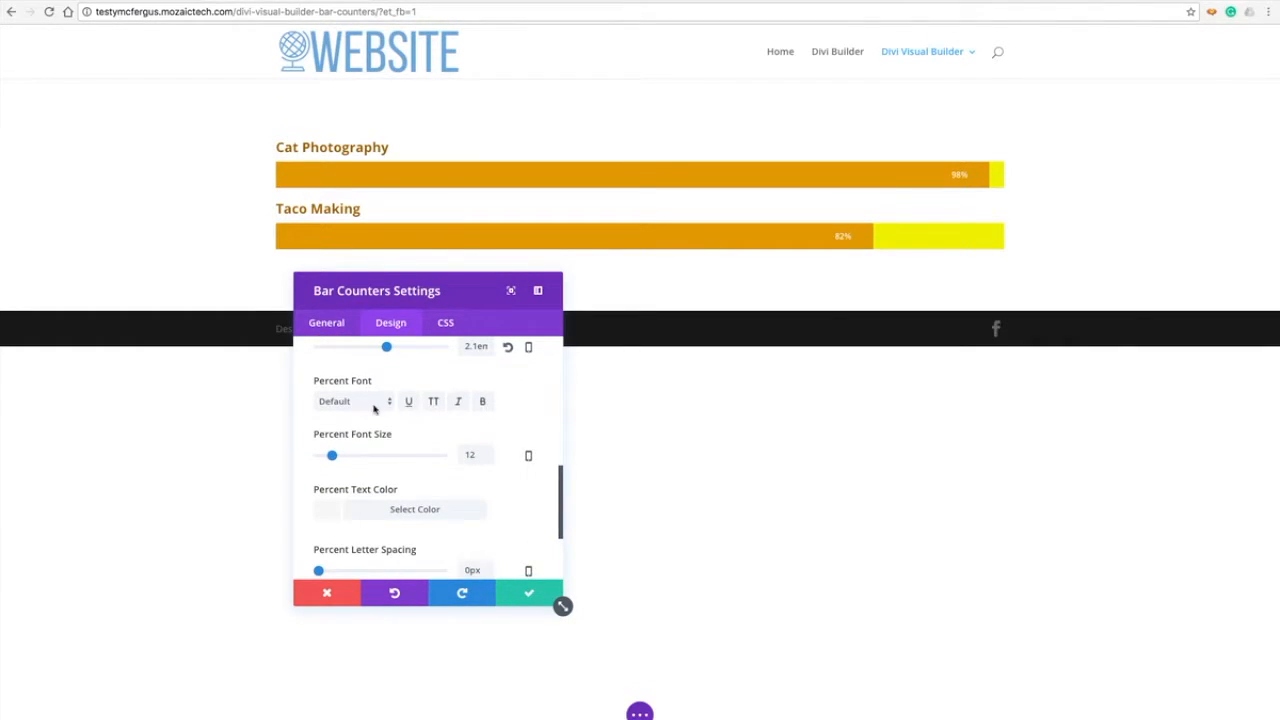
pyautogui.click(483, 401)
pyautogui.moveTo(330, 455); pyautogui.dragTo(337, 456)
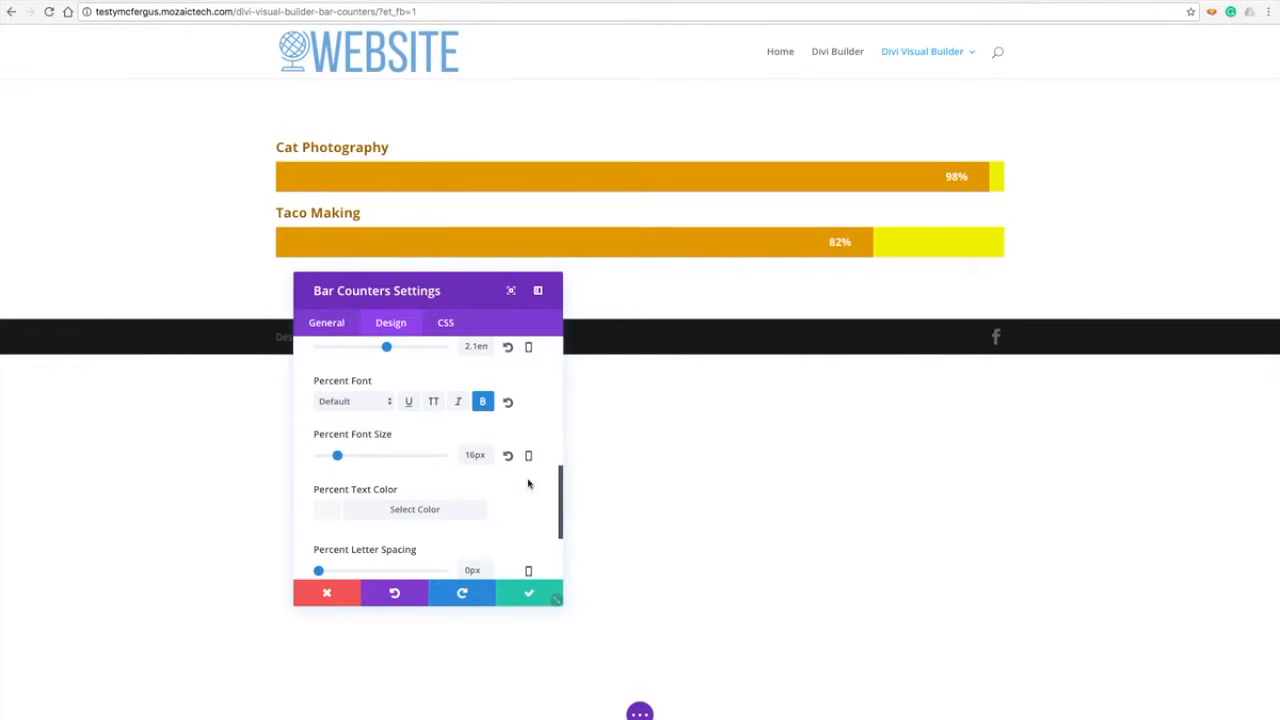
# Turn on Use Border for the bars in the design settings
pyautogui.moveTo(560, 488); pyautogui.dragTo(560, 533)
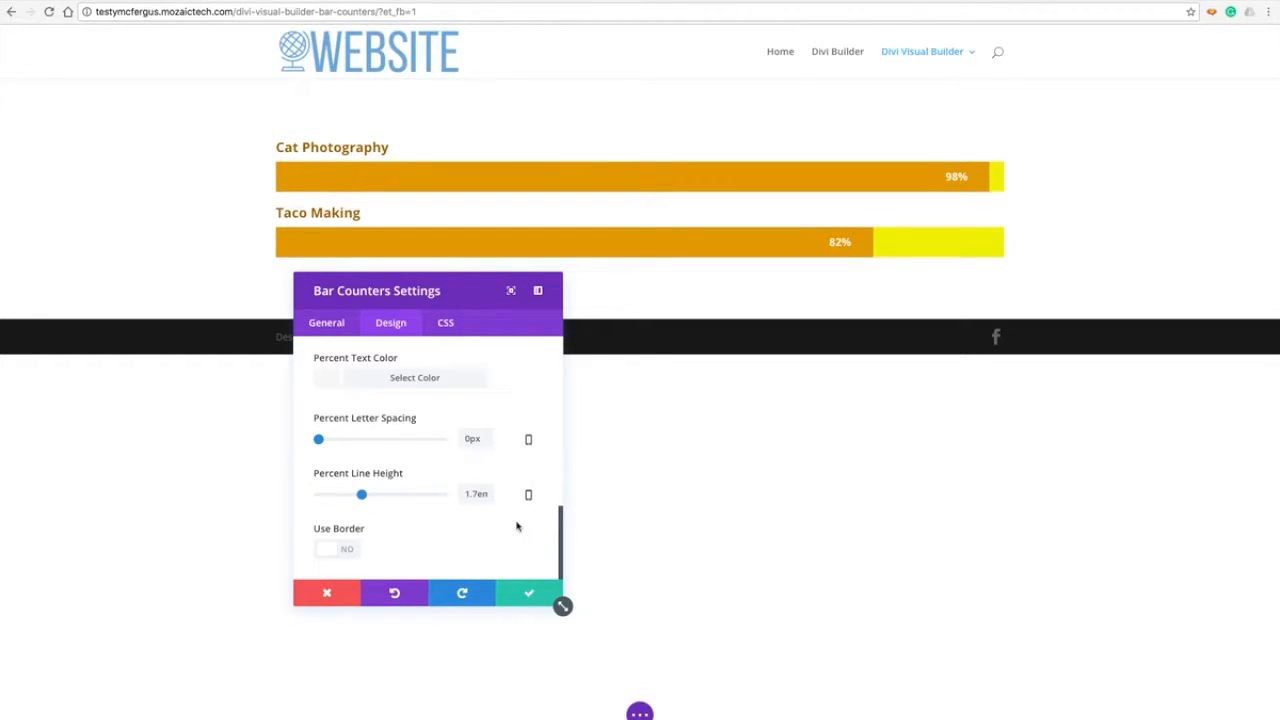
pyautogui.click(348, 551)
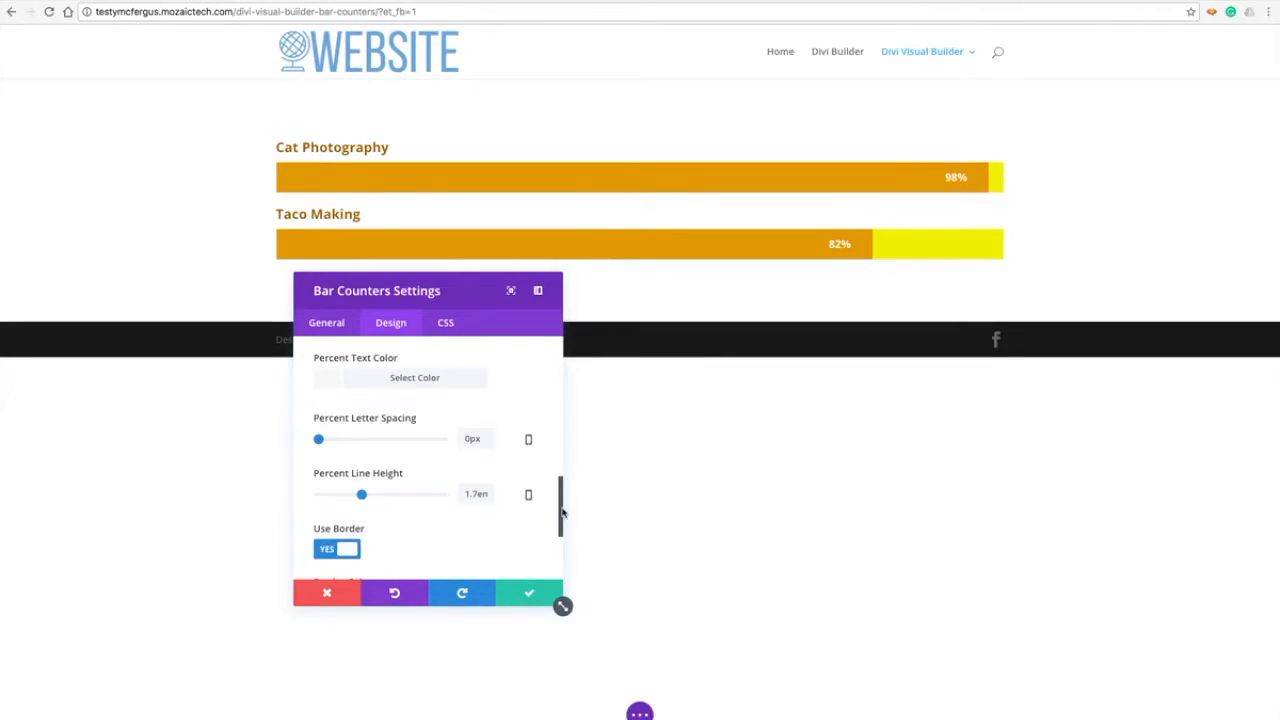
pyautogui.moveTo(562, 512); pyautogui.dragTo(558, 555)
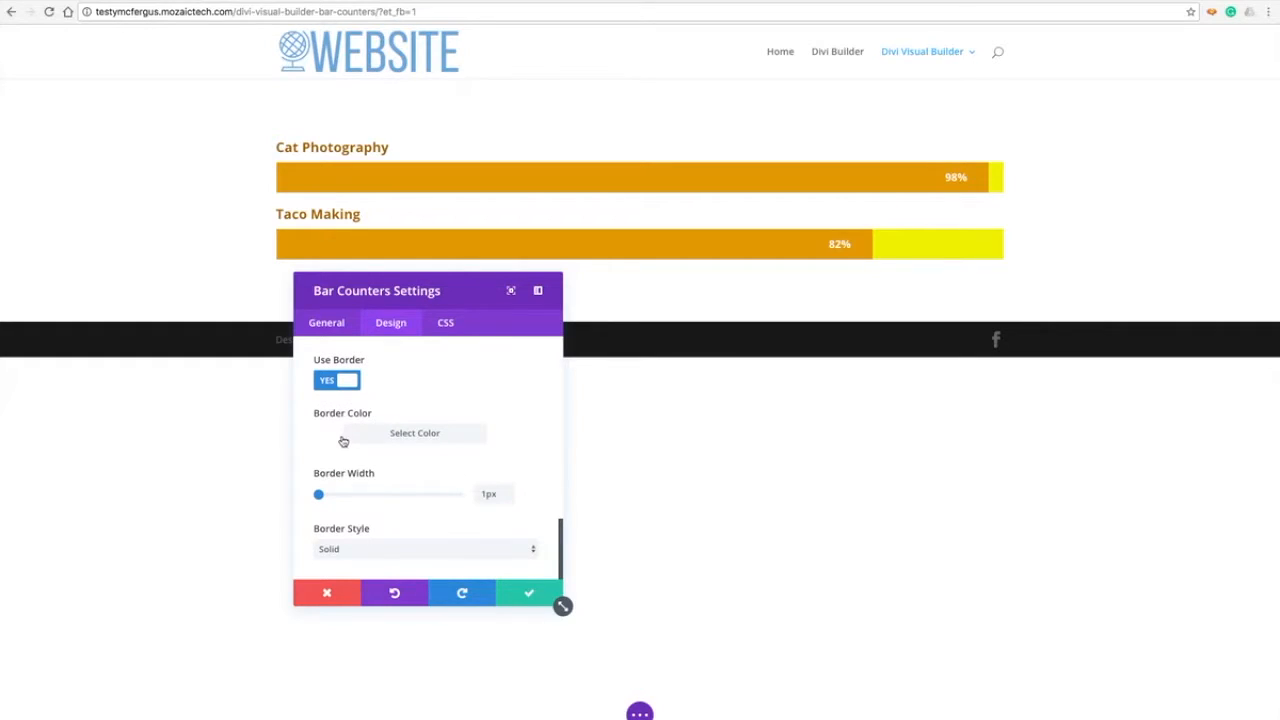
# Set the bars' Border Color to dark brown #825f00 and the Border Width to 3px
pyautogui.click(331, 441)
pyautogui.moveTo(564, 515)
pyautogui.mouseDown()
pyautogui.moveTo(557, 568)
pyautogui.moveTo(559, 536)
pyautogui.mouseUp()
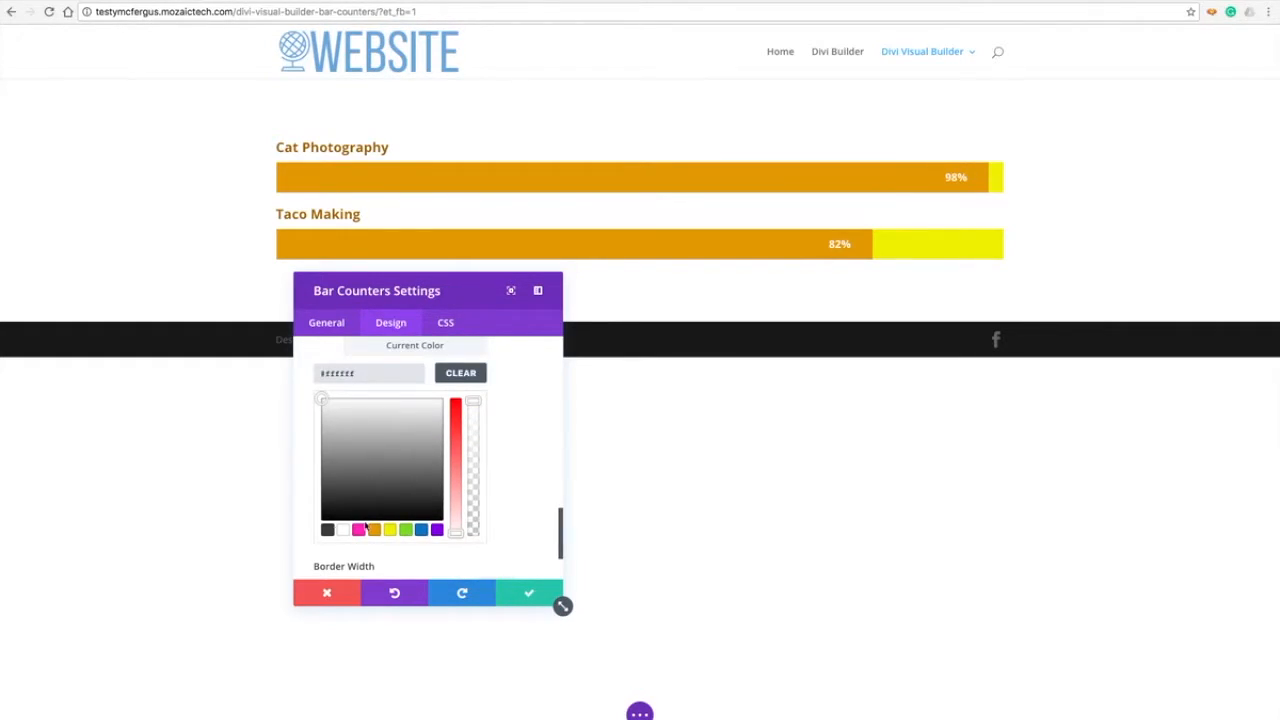
pyautogui.click(328, 531)
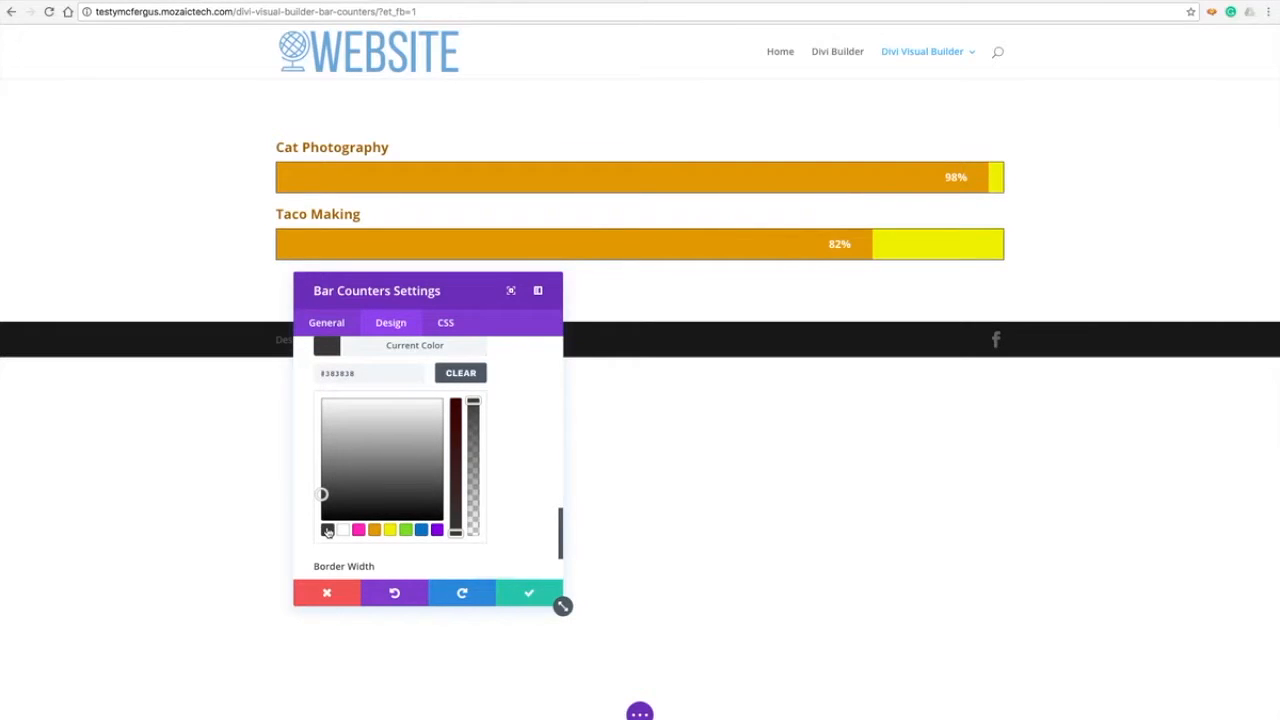
pyautogui.click(374, 529)
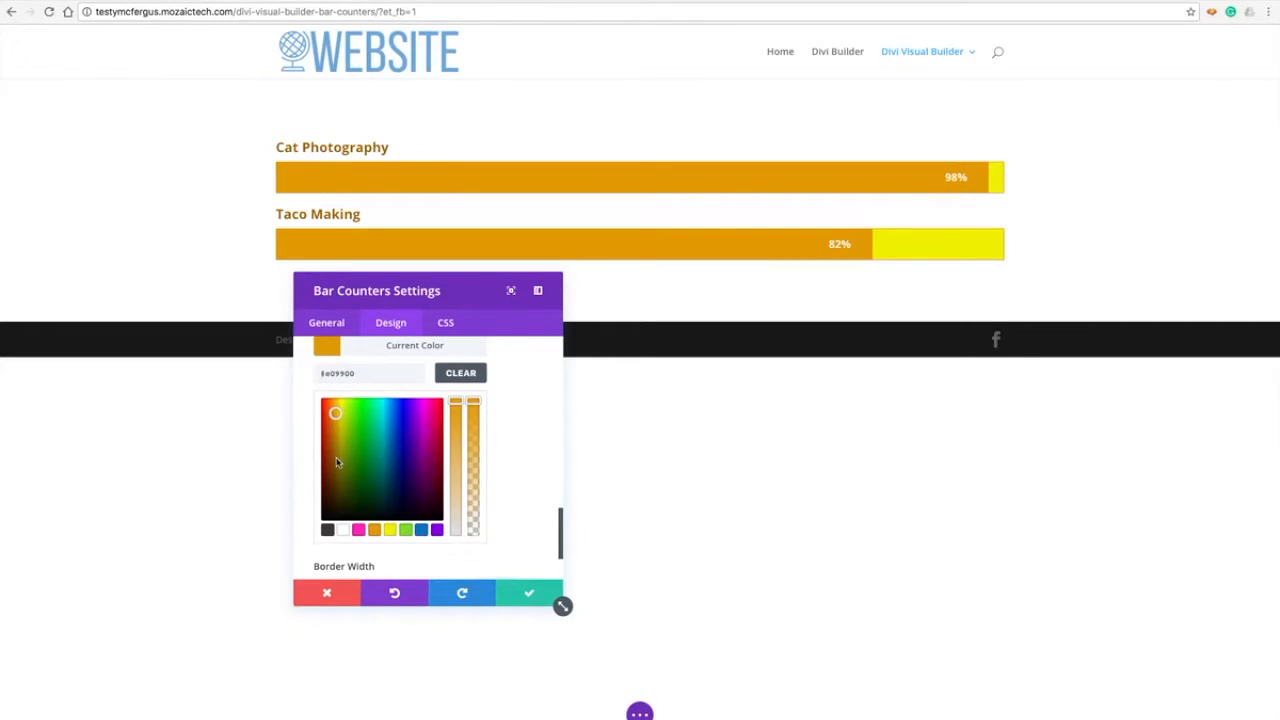
pyautogui.click(336, 460)
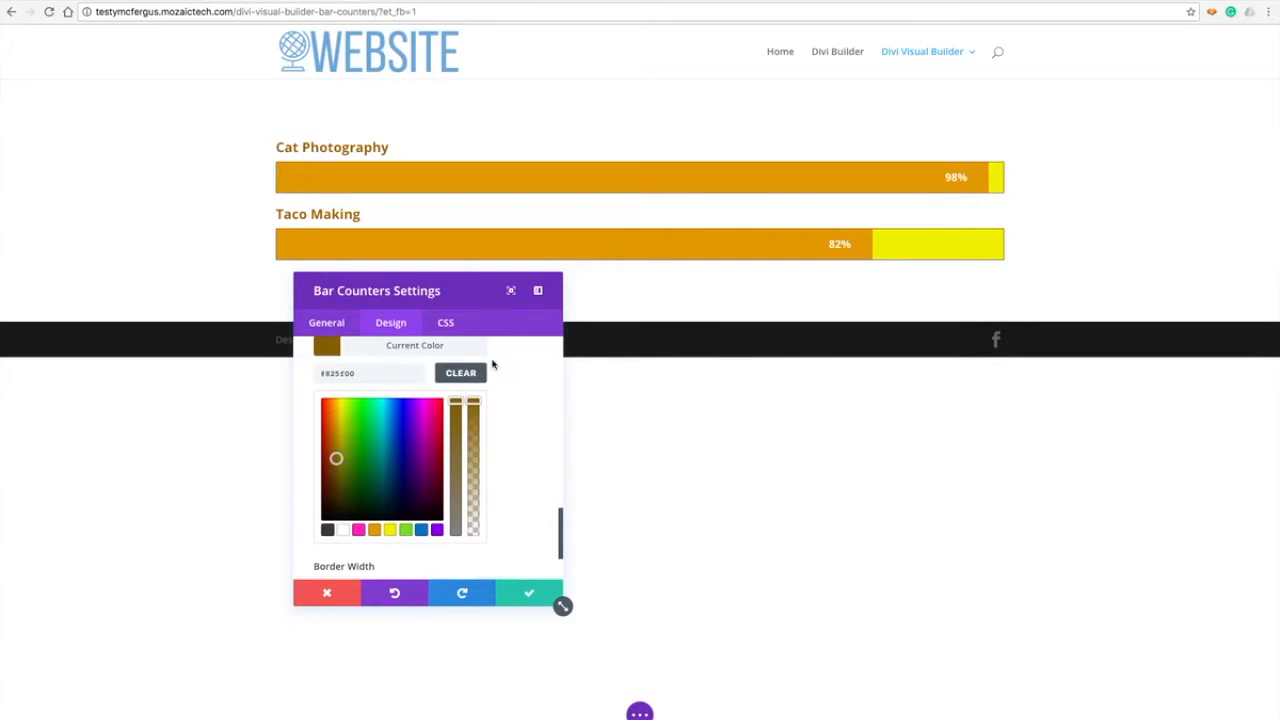
pyautogui.click(334, 350)
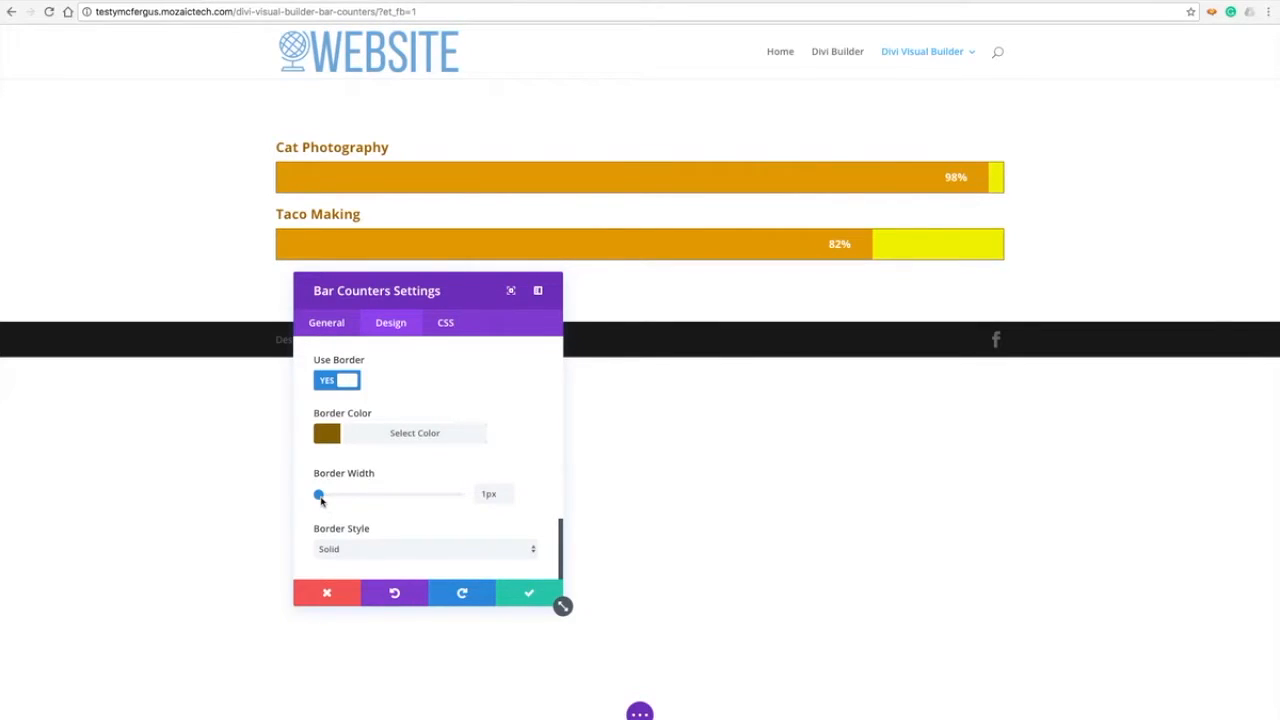
pyautogui.moveTo(319, 495); pyautogui.dragTo(321, 495)
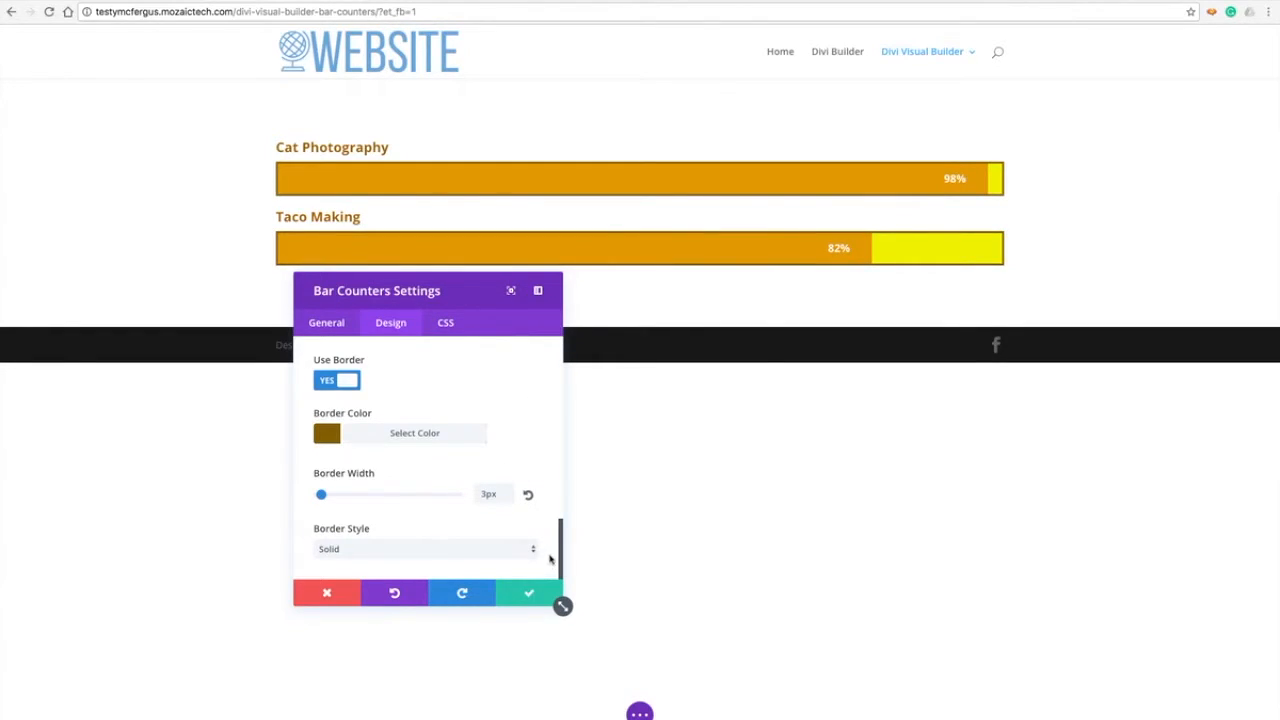
# Try a Border Radius of 21px and 16px on the bars, and finish by reducing it to 1px
pyautogui.moveTo(560, 550); pyautogui.dragTo(563, 376)
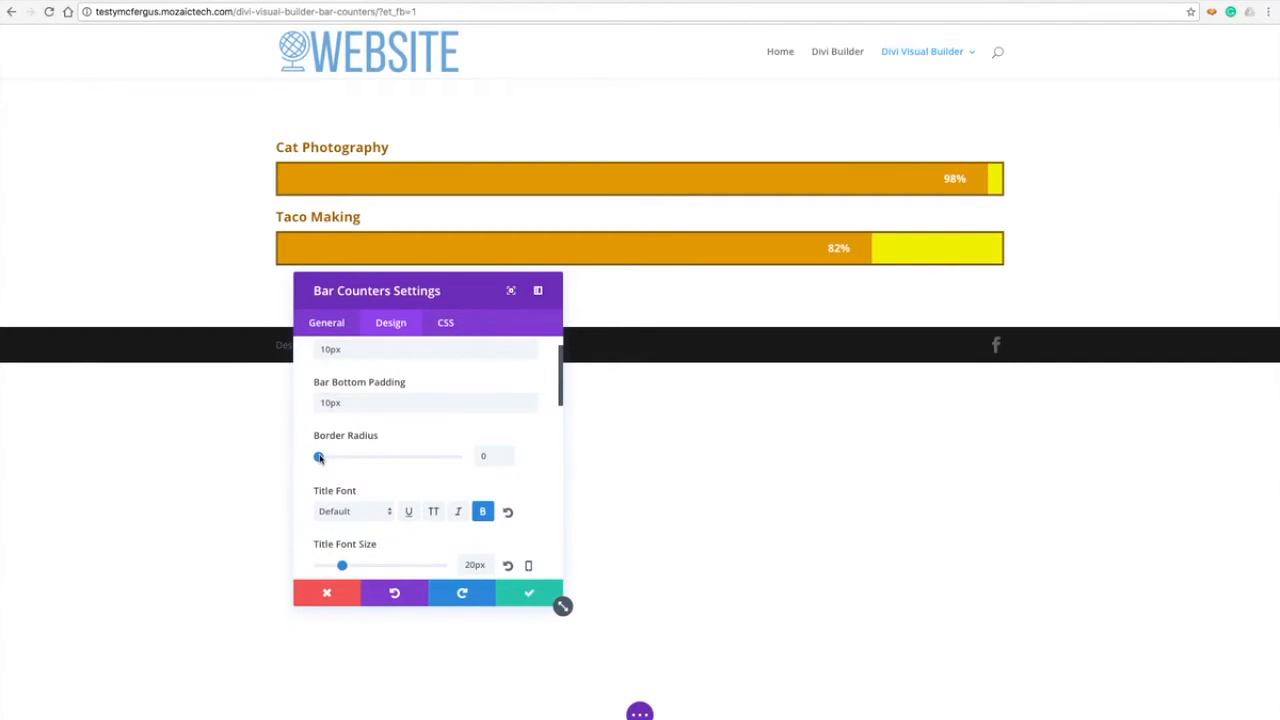
pyautogui.moveTo(319, 457); pyautogui.dragTo(346, 459)
pyautogui.click(369, 457)
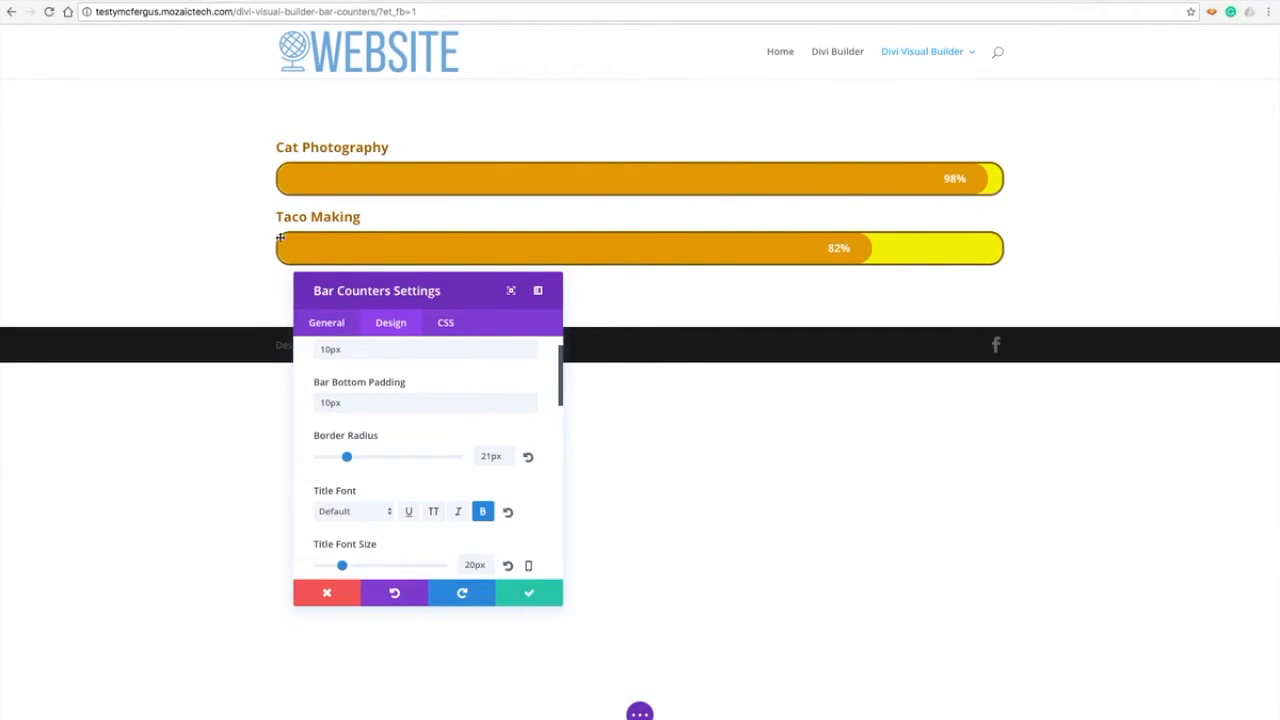
pyautogui.moveTo(347, 460)
pyautogui.mouseDown()
pyautogui.moveTo(371, 459)
pyautogui.moveTo(340, 461)
pyautogui.mouseUp()
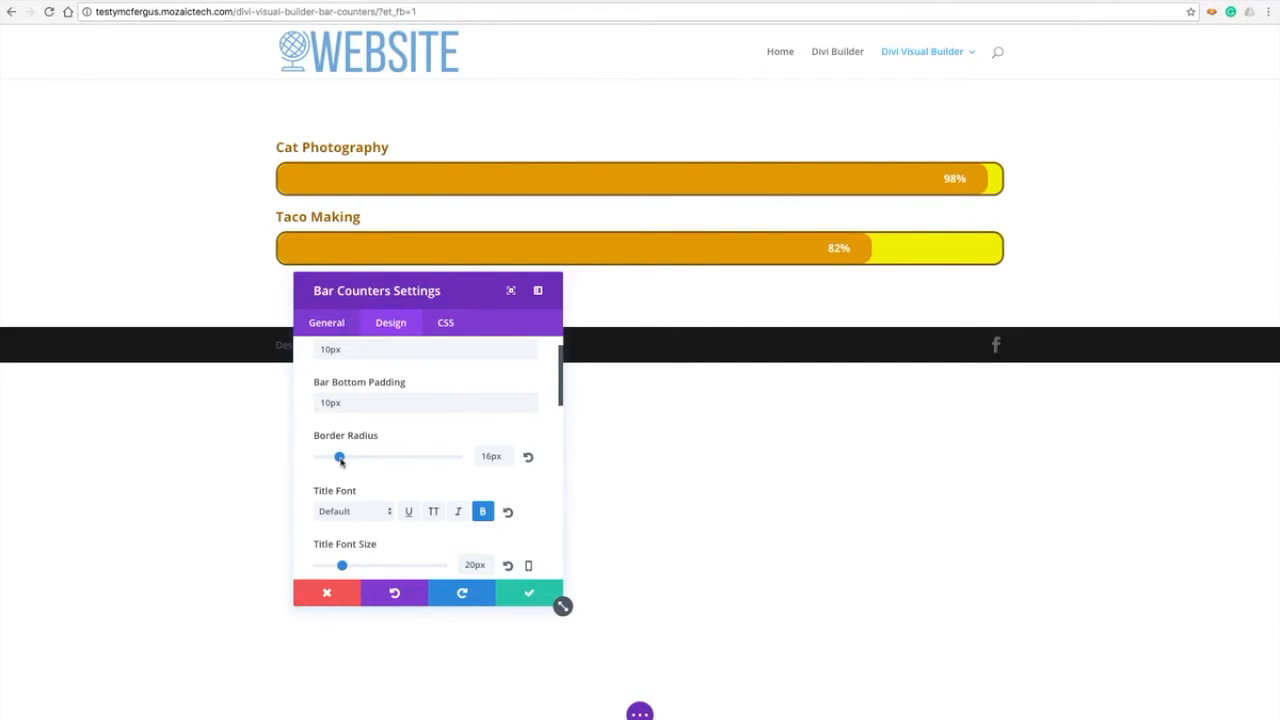
pyautogui.moveTo(331, 458); pyautogui.dragTo(309, 463)
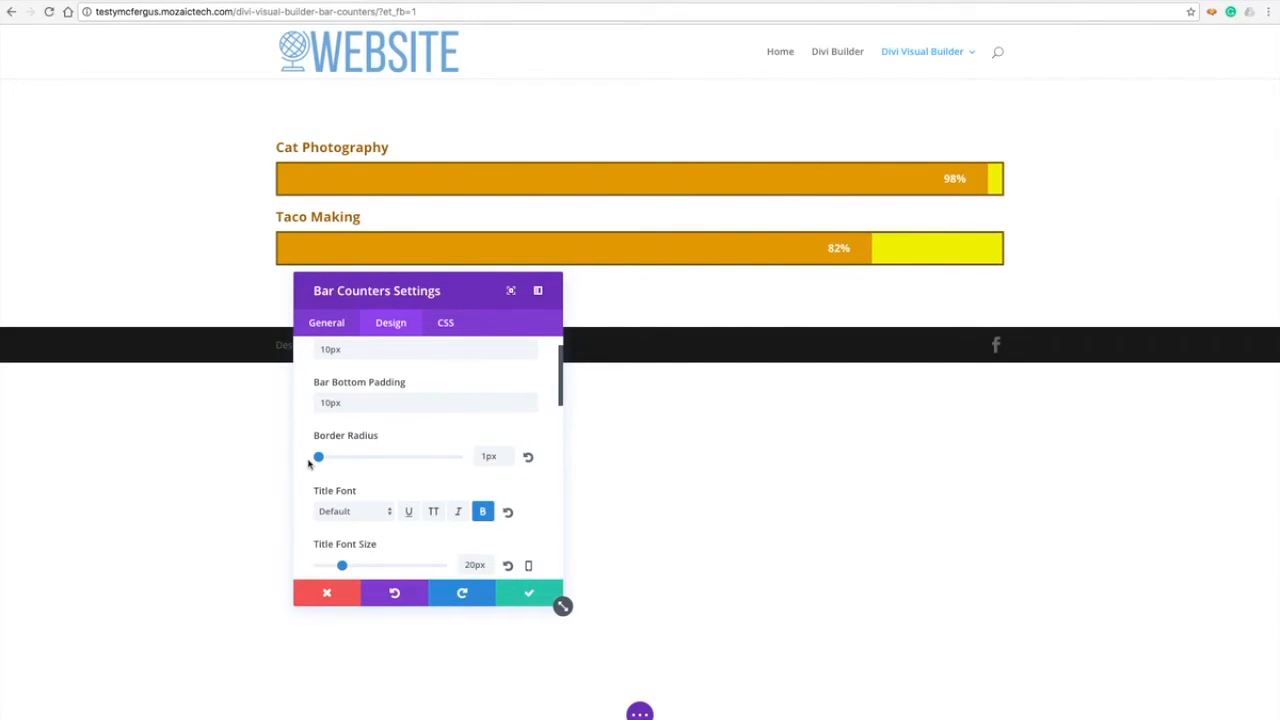